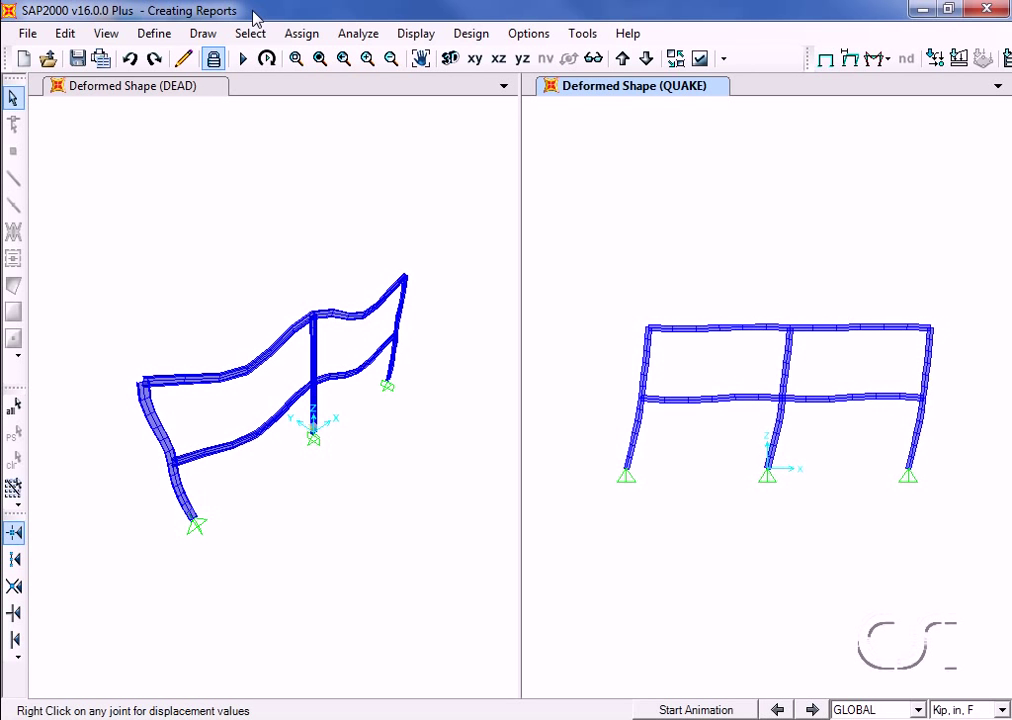
Step: Activate the DEAD and QUAKE deformed shape views in turn and open the report setup
click(110, 113)
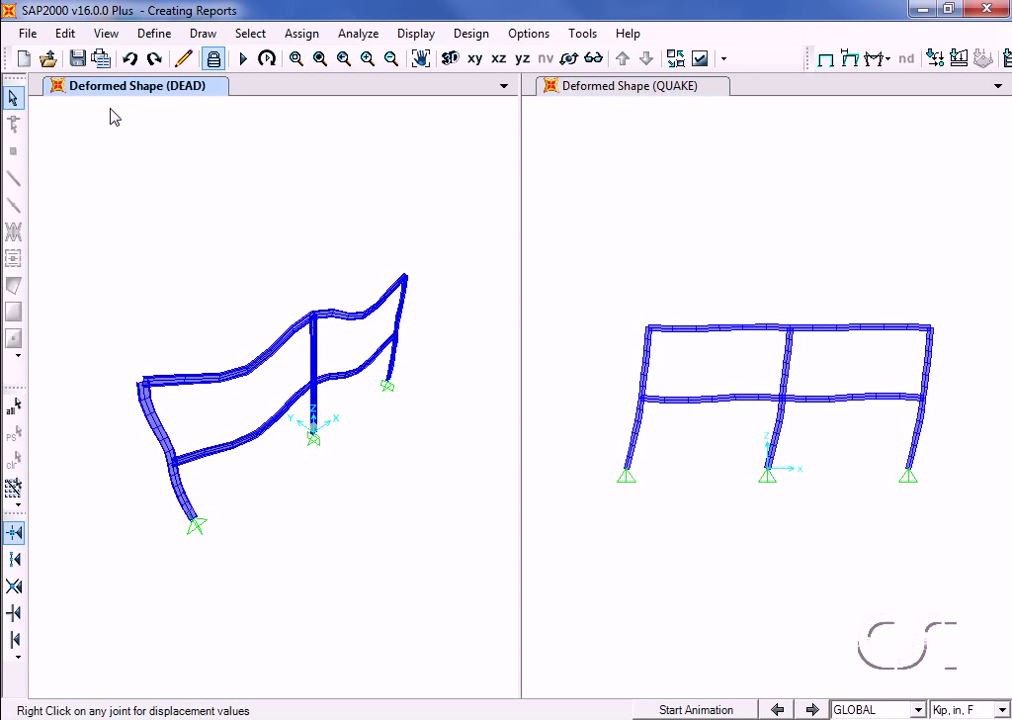
click(706, 120)
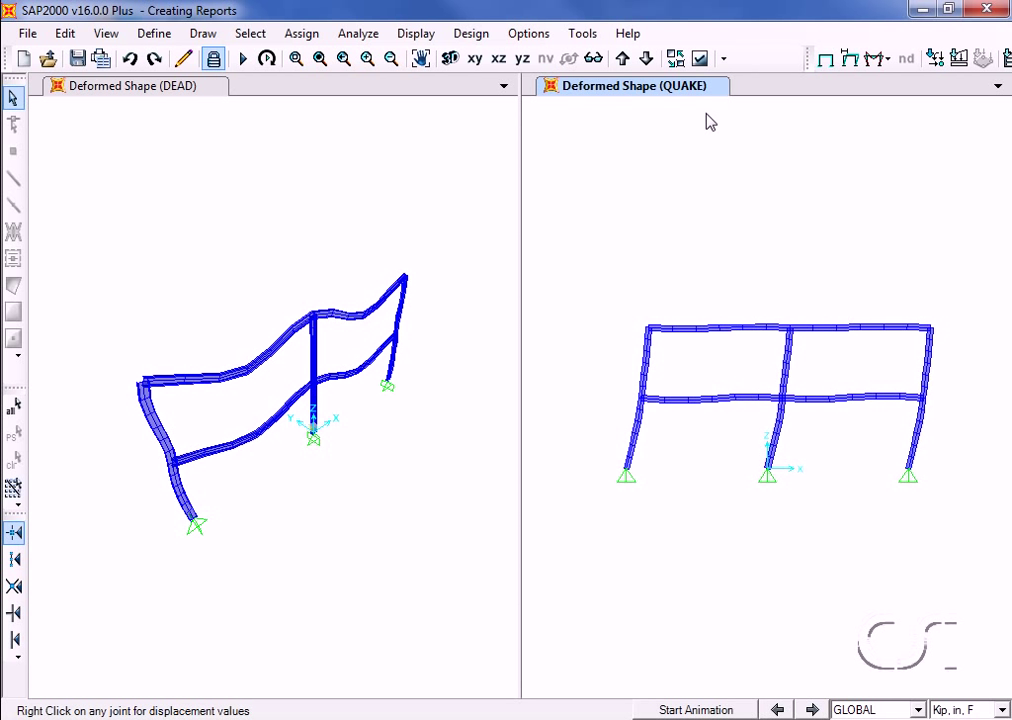
click(30, 34)
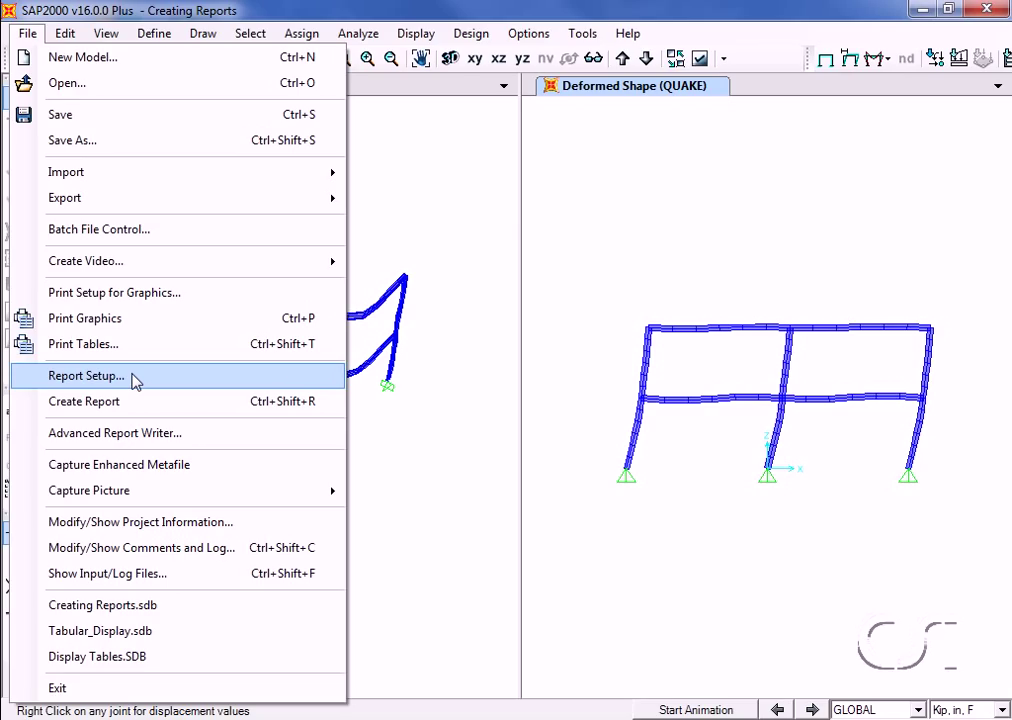
click(136, 378)
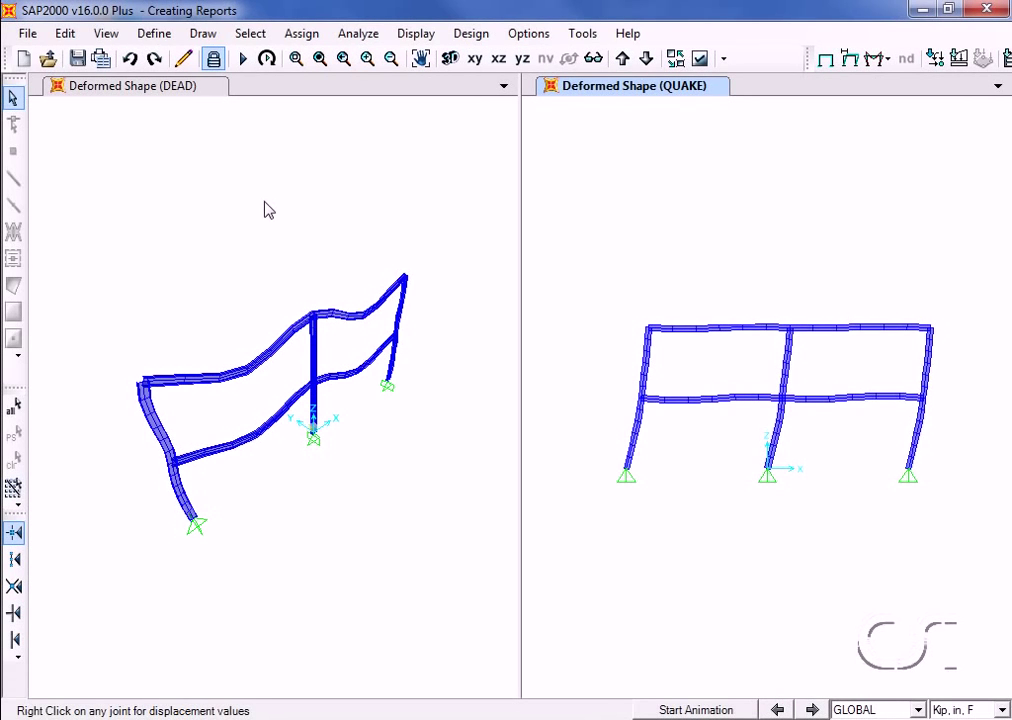
Step: Open the Report Contents XML File manual from the program's documentation and look through its pages
click(634, 34)
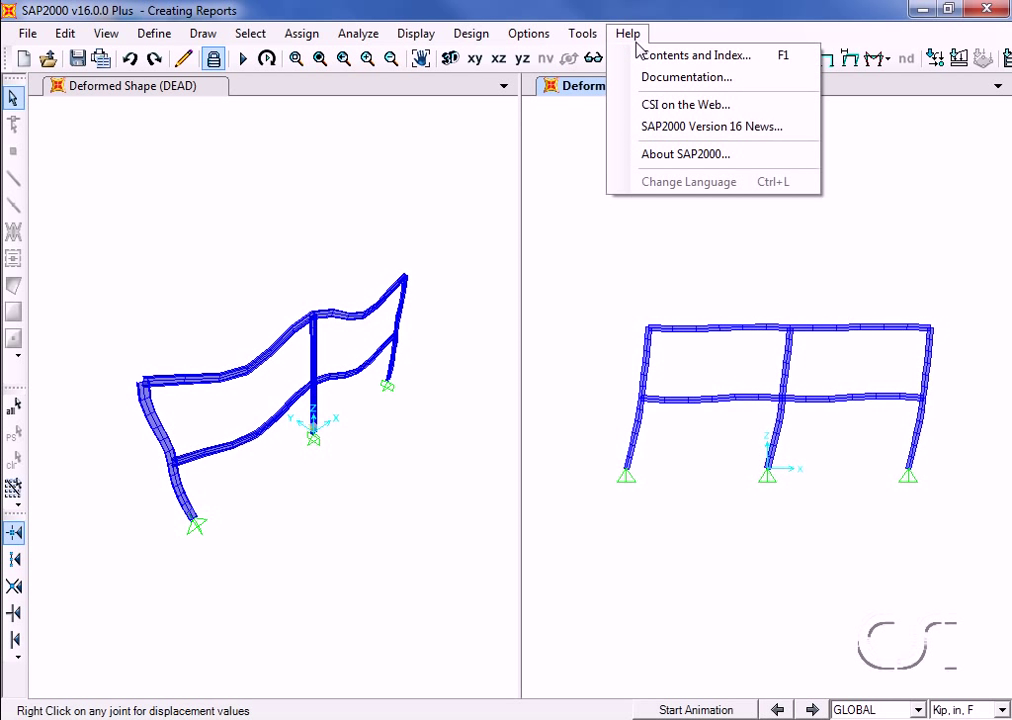
click(687, 77)
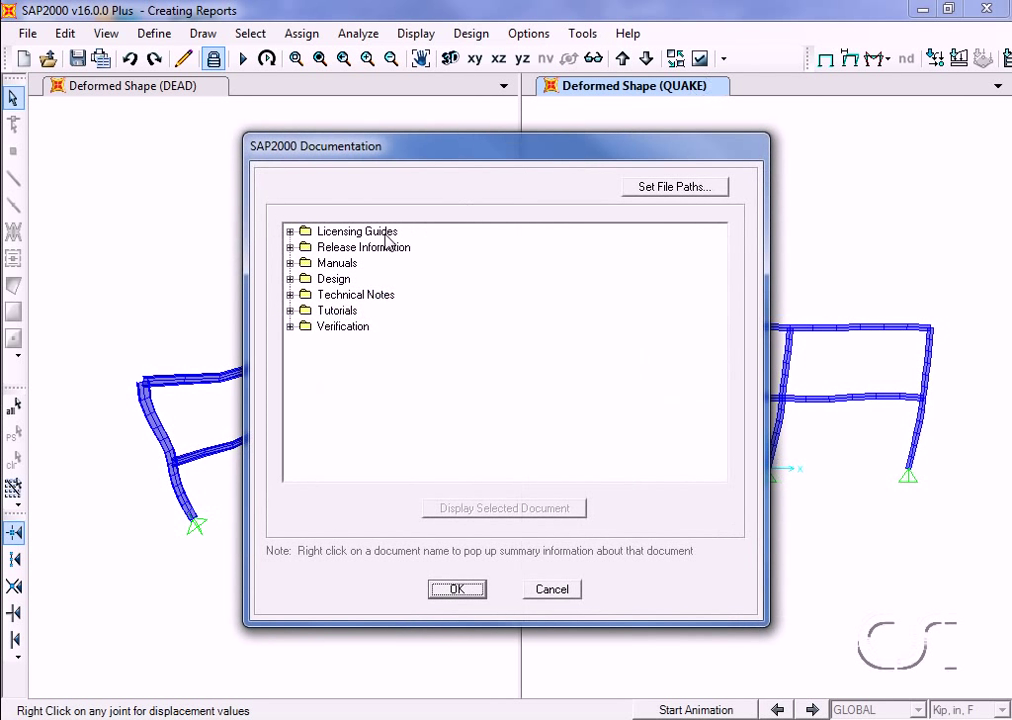
click(291, 264)
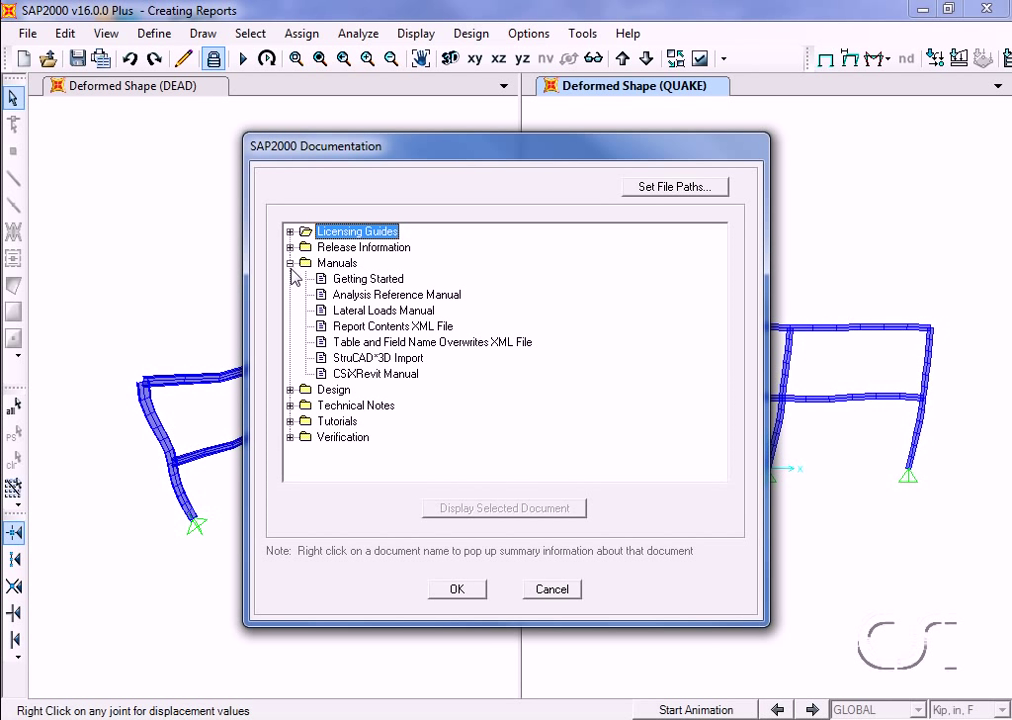
click(345, 326)
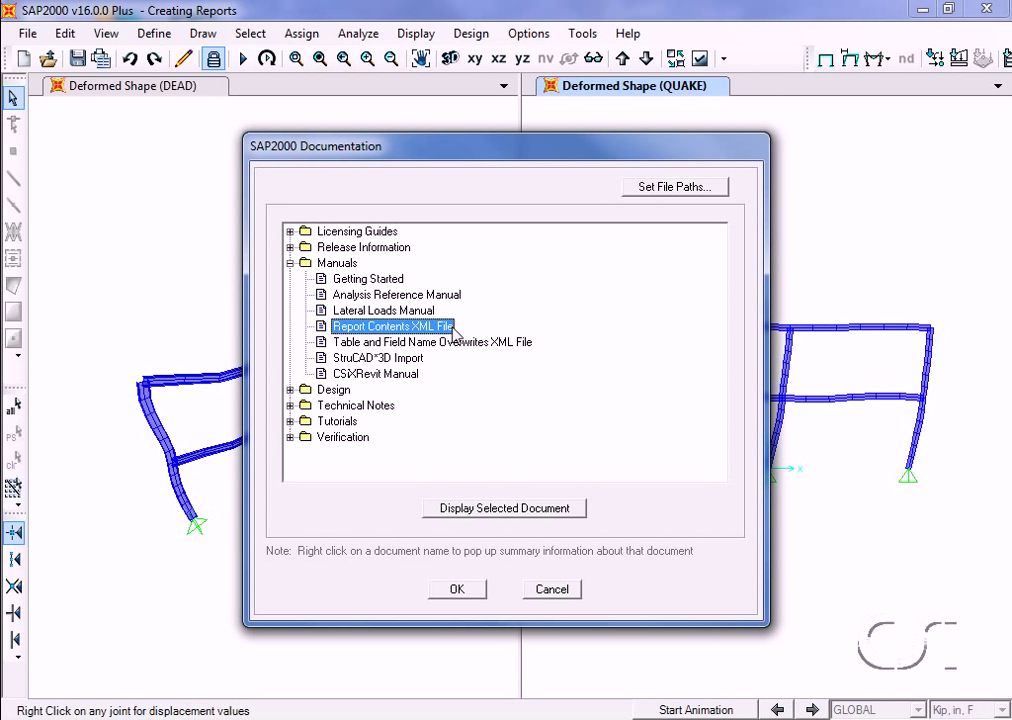
click(487, 508)
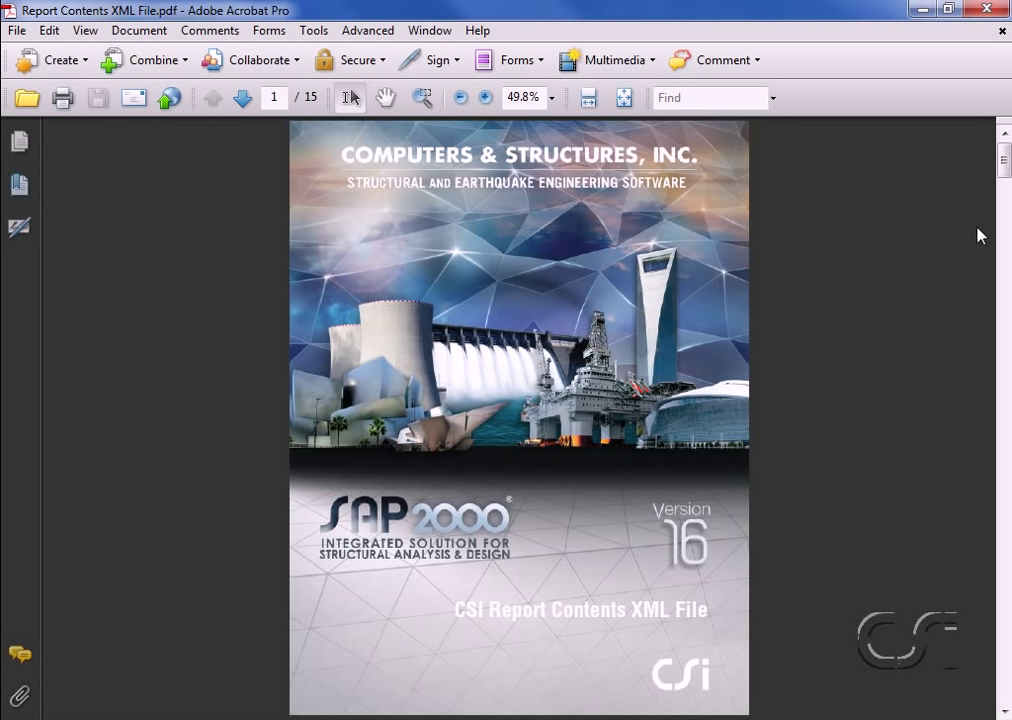
drag(1006, 160, 1001, 350)
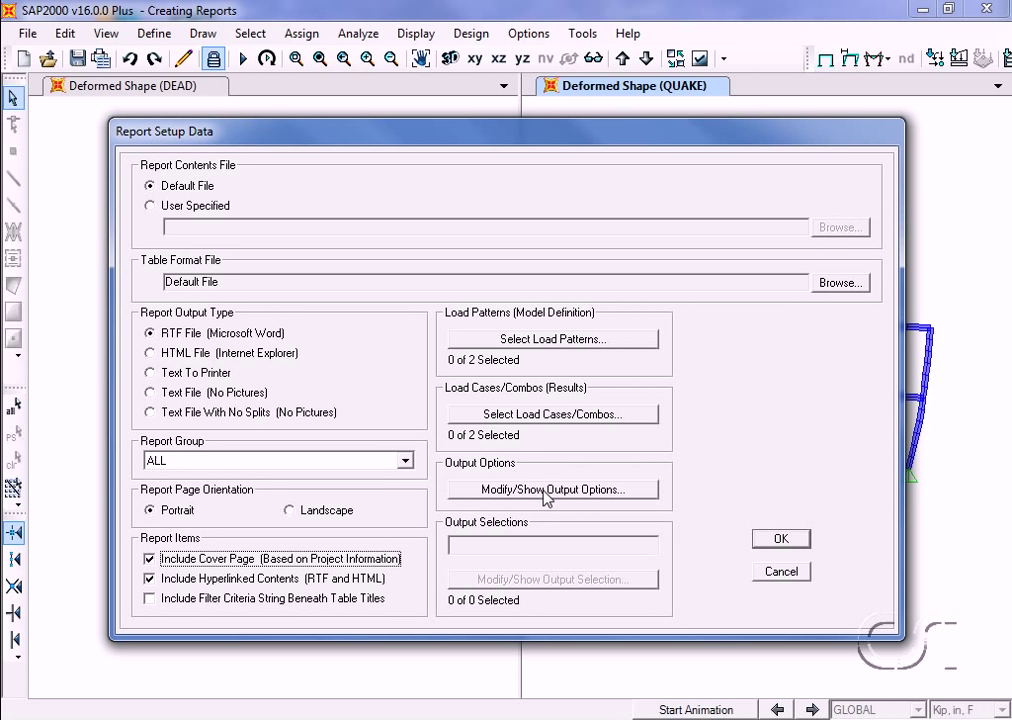
Step: Accept the report setup and create the report as a rich text file named Quick Report
click(778, 543)
click(778, 543)
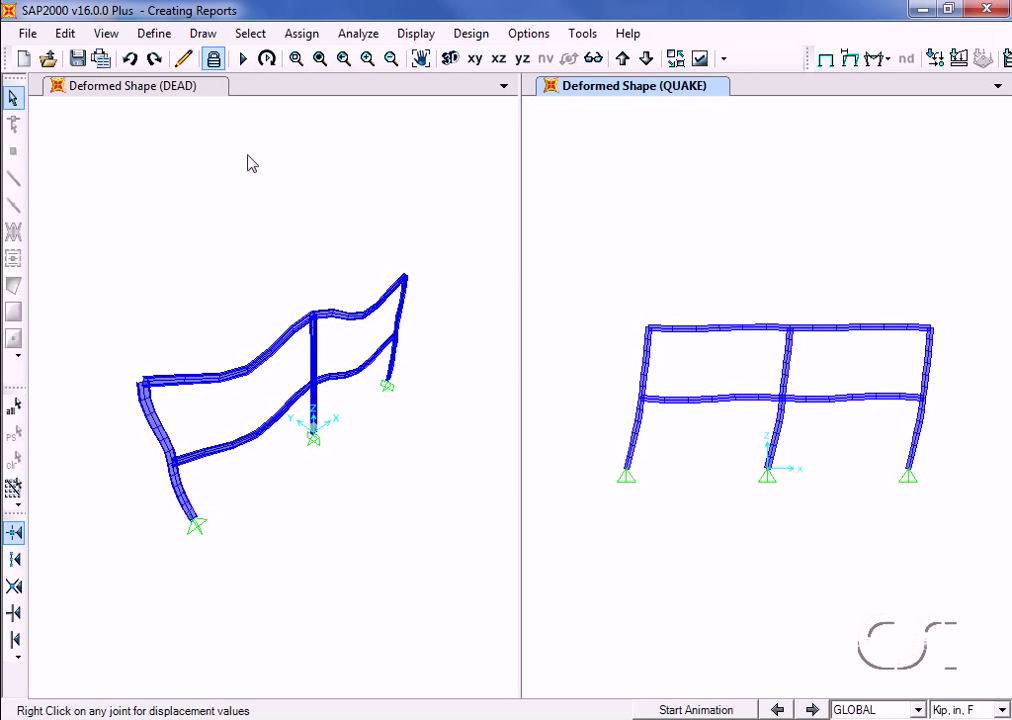
click(27, 35)
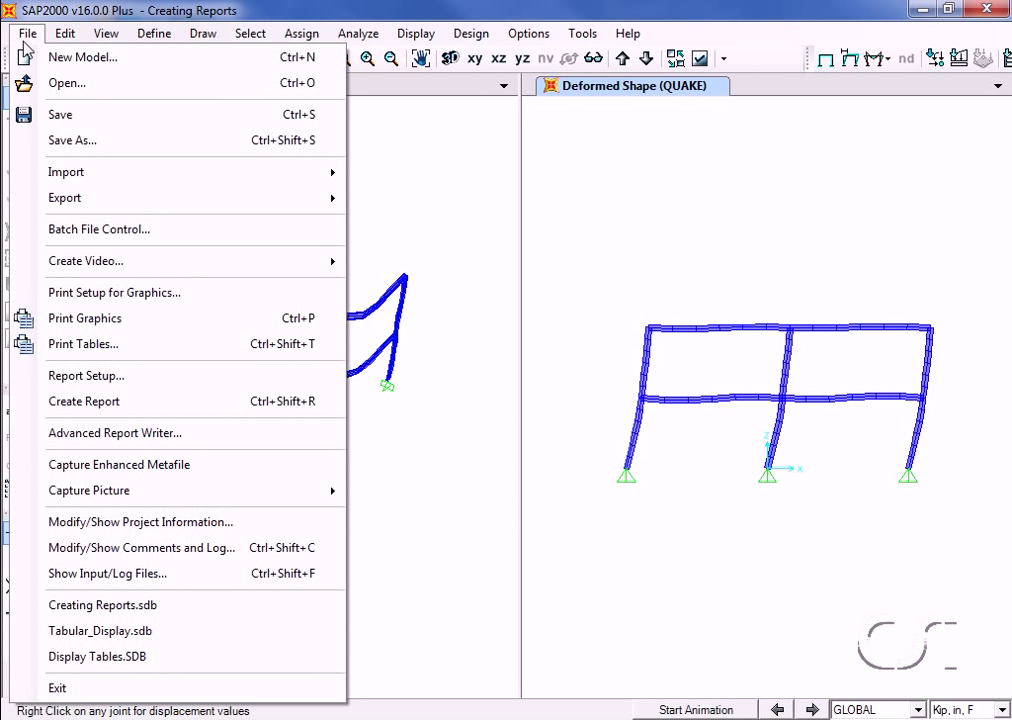
click(132, 409)
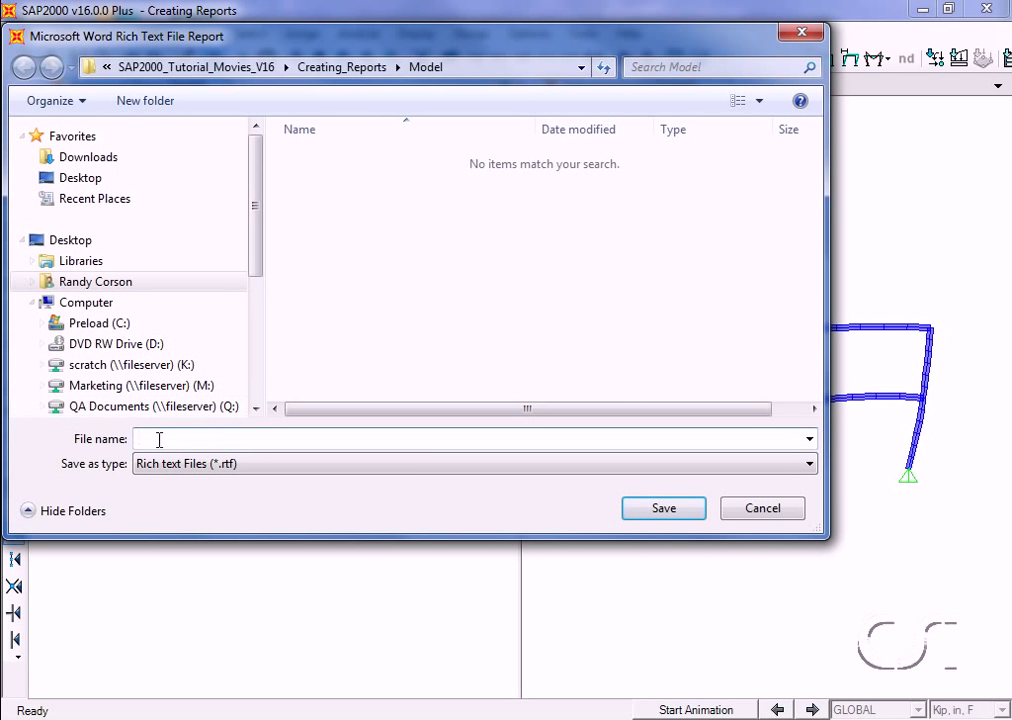
text(Quick Report)
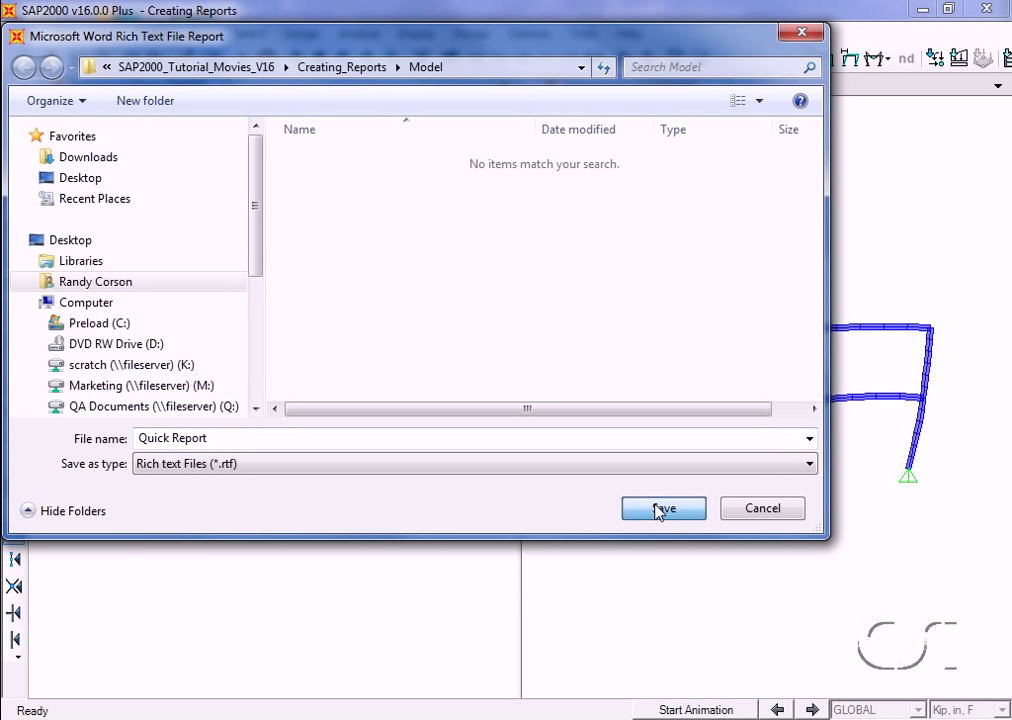
click(660, 508)
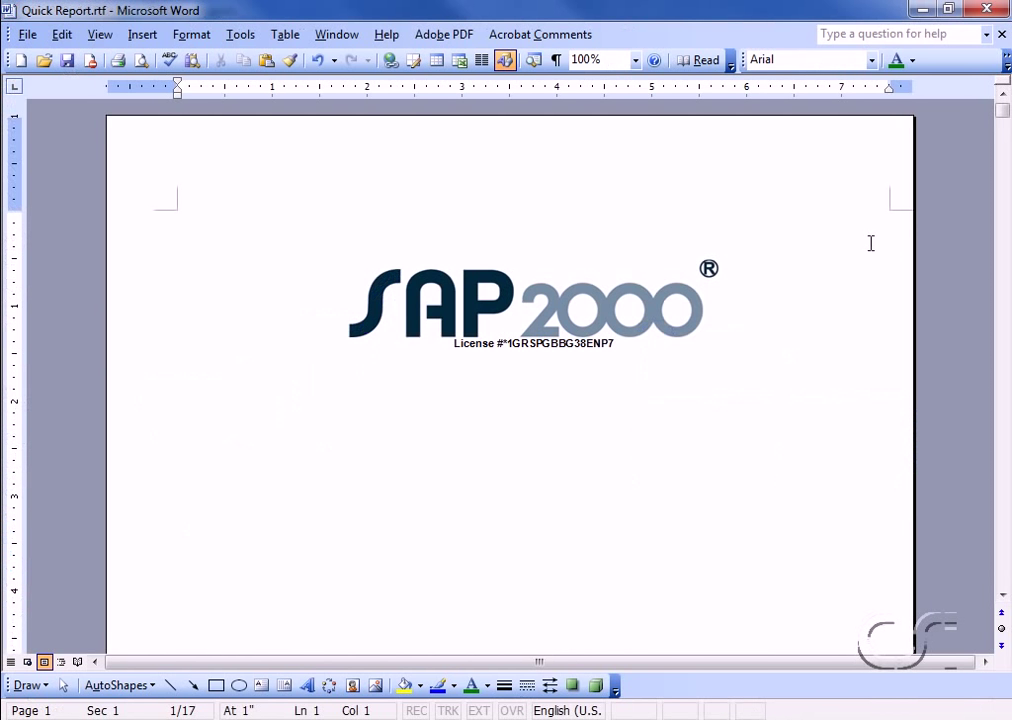
Step: Look through the generated report in Microsoft Word as far as the Joint results section, and close it
drag(1003, 112, 1003, 113)
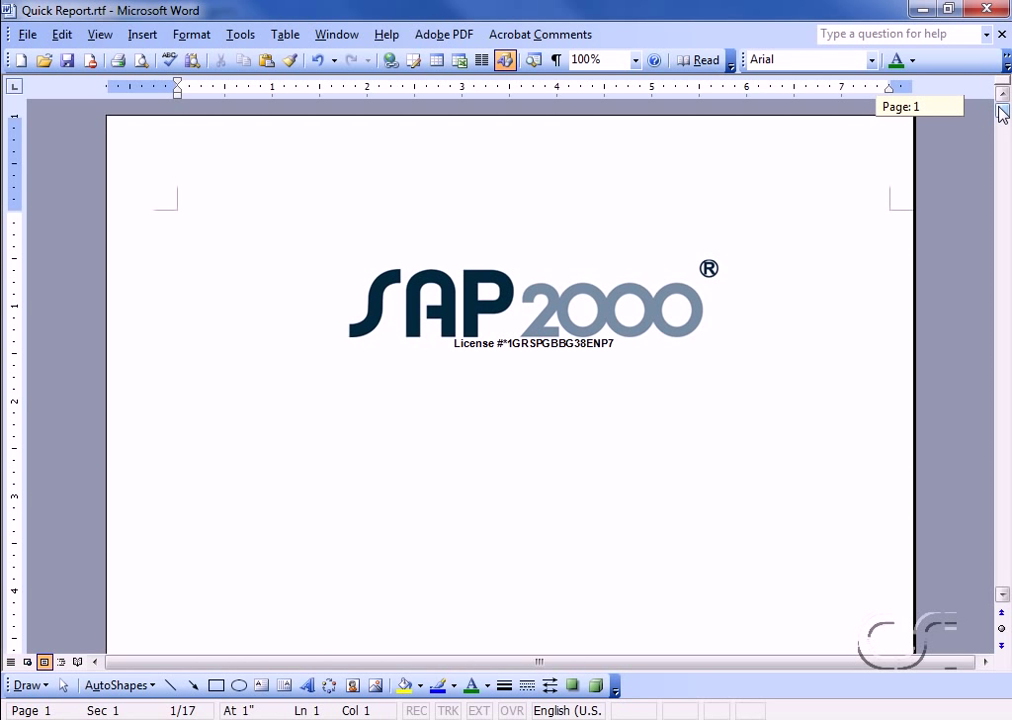
drag(1003, 113, 1003, 323)
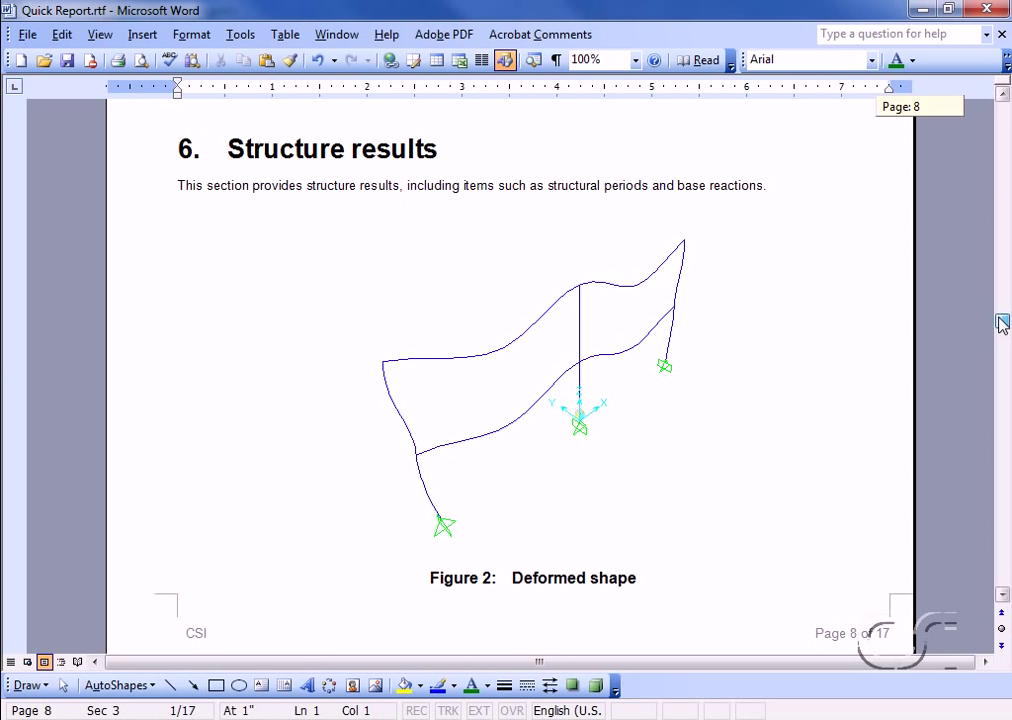
drag(1003, 323, 1003, 354)
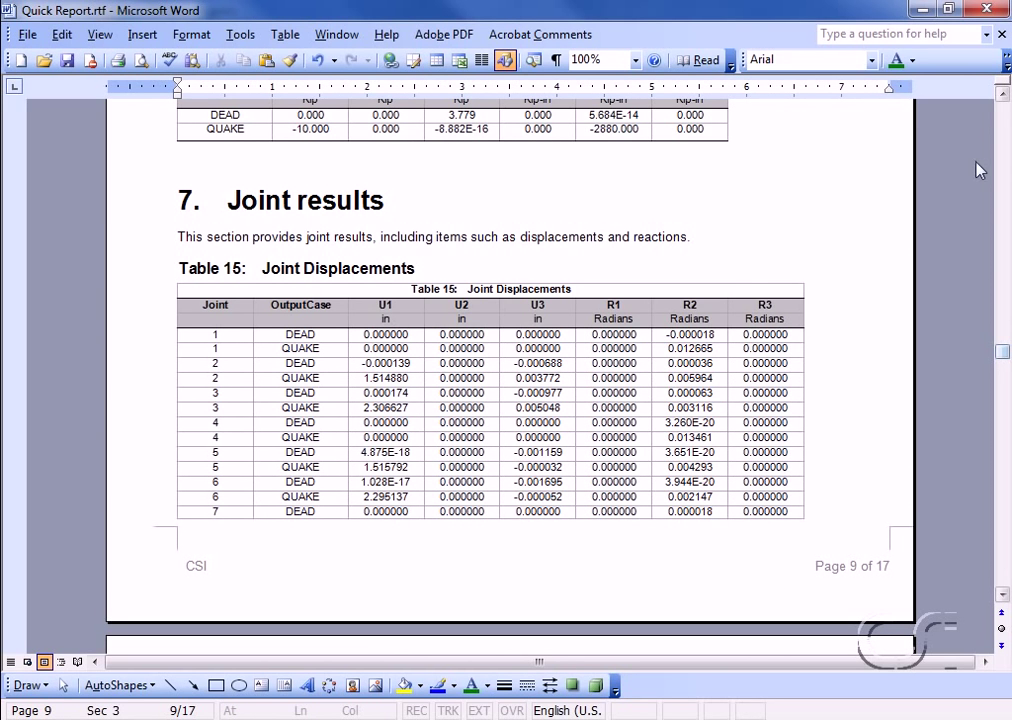
click(987, 12)
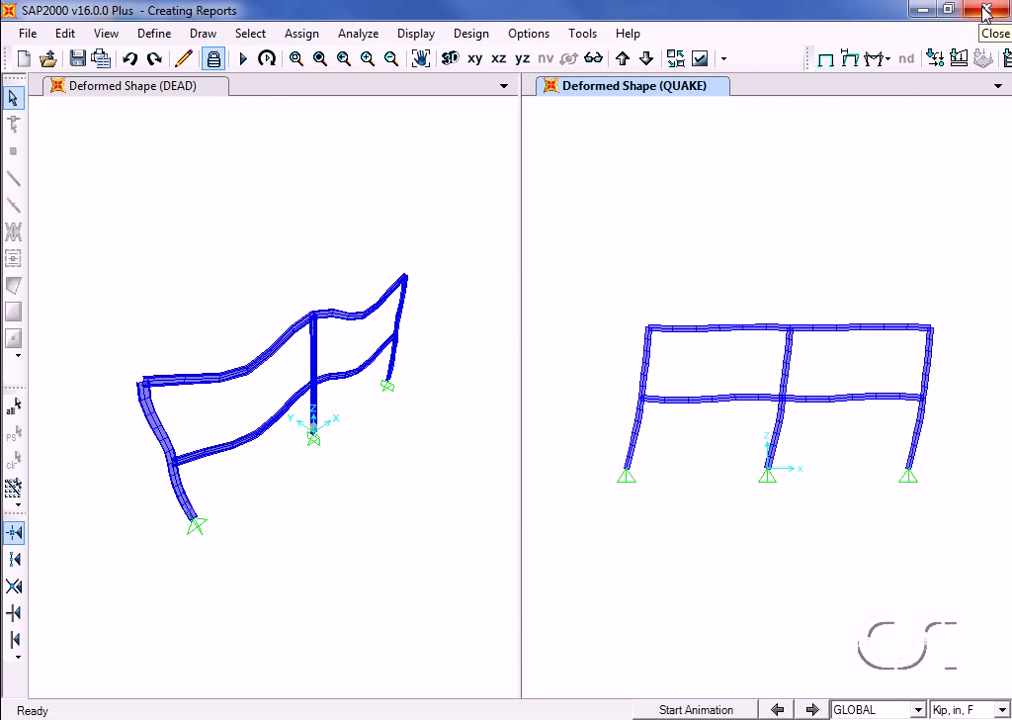
Step: With the Advanced Report Writer, create the database Creating Reports.mdb containing the Load Case Definitions, Joint Coordinates and joint Displacements tables
click(25, 34)
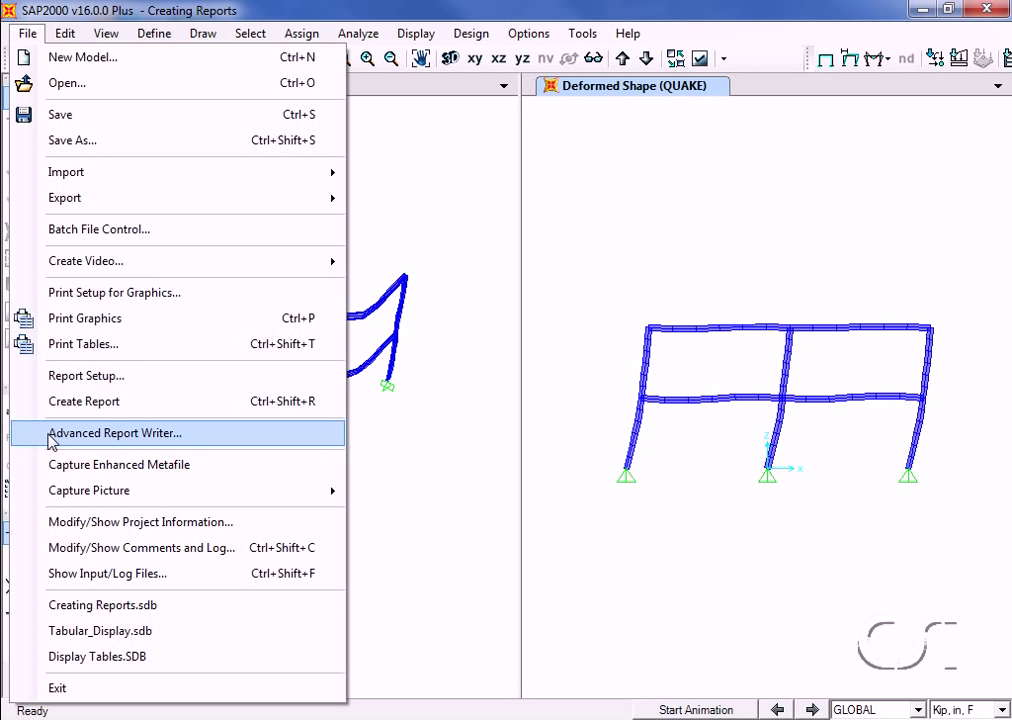
click(176, 436)
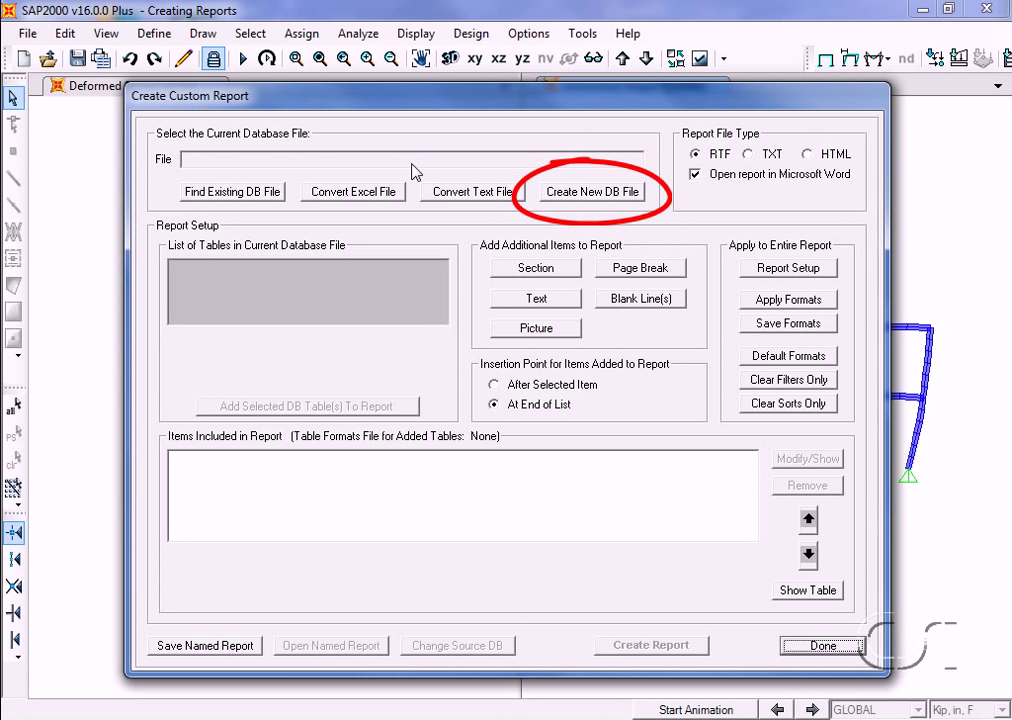
click(588, 201)
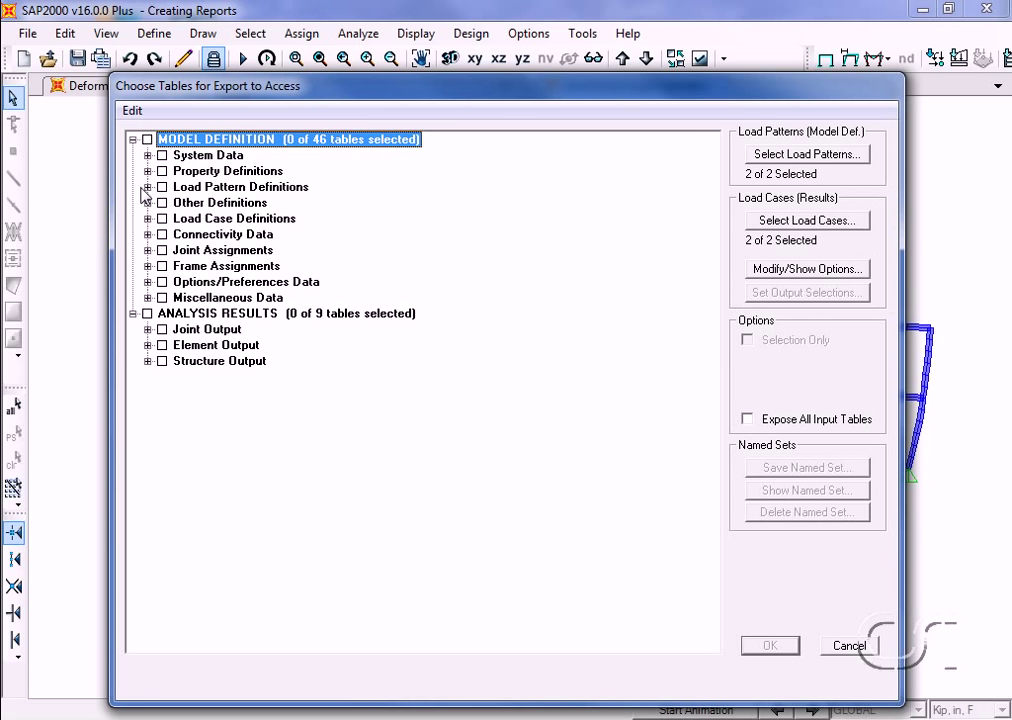
click(147, 218)
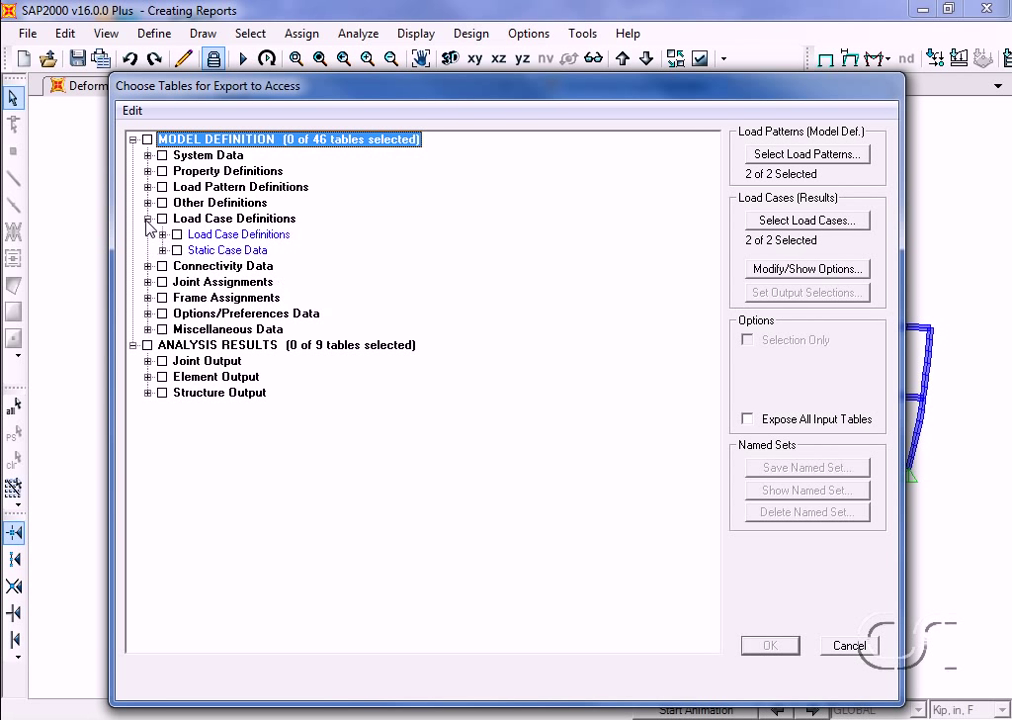
click(177, 235)
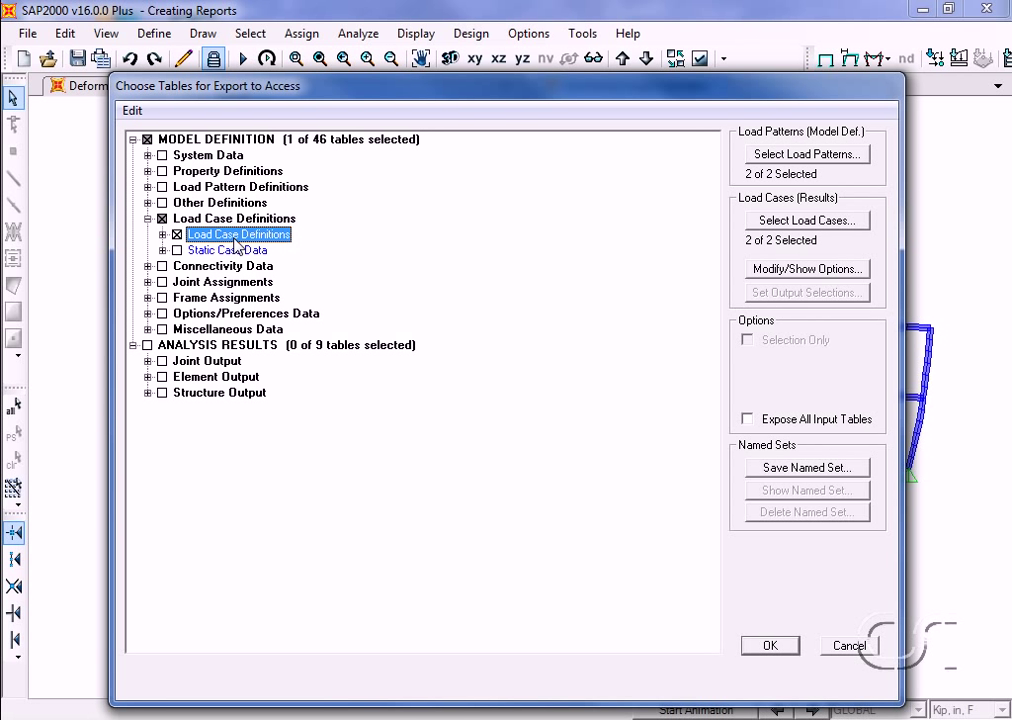
click(147, 266)
click(177, 282)
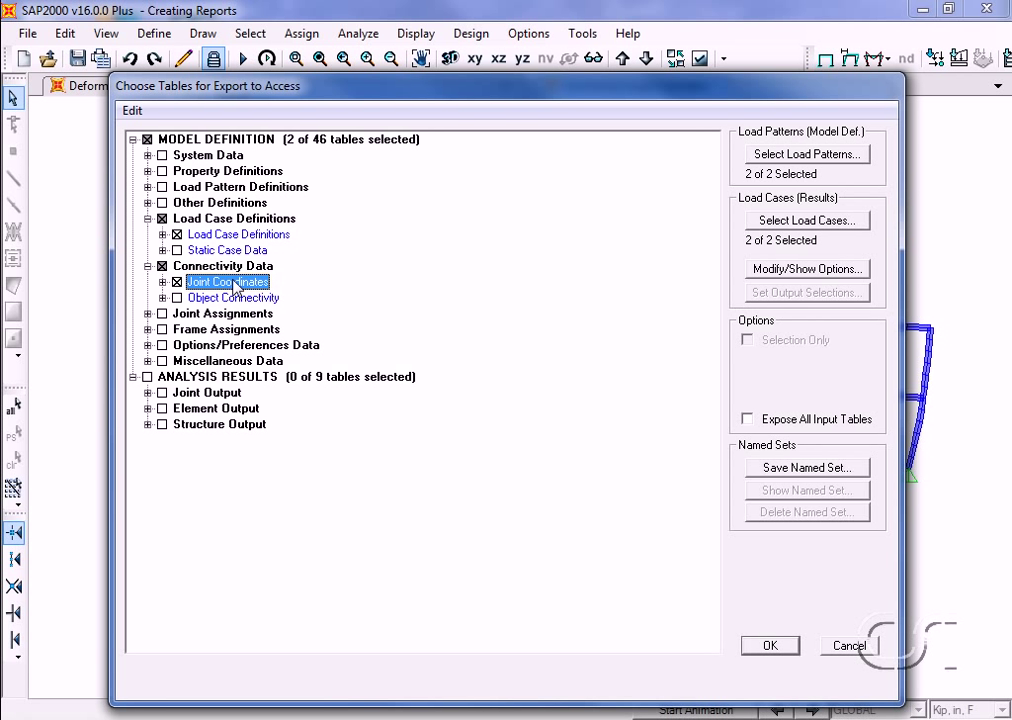
click(147, 392)
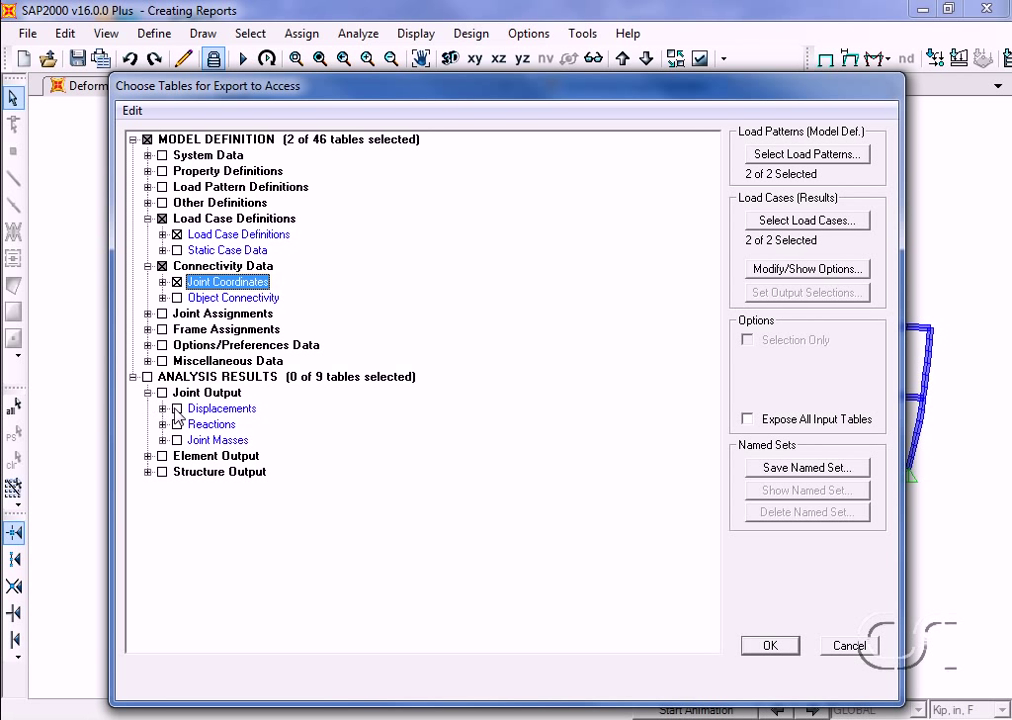
click(177, 409)
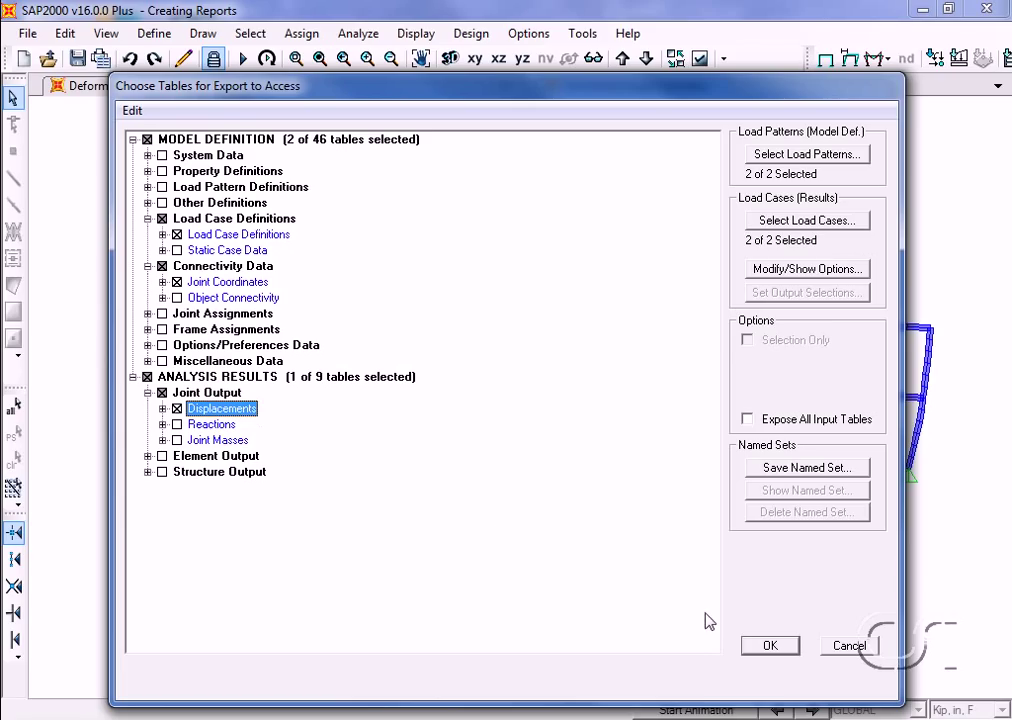
click(766, 647)
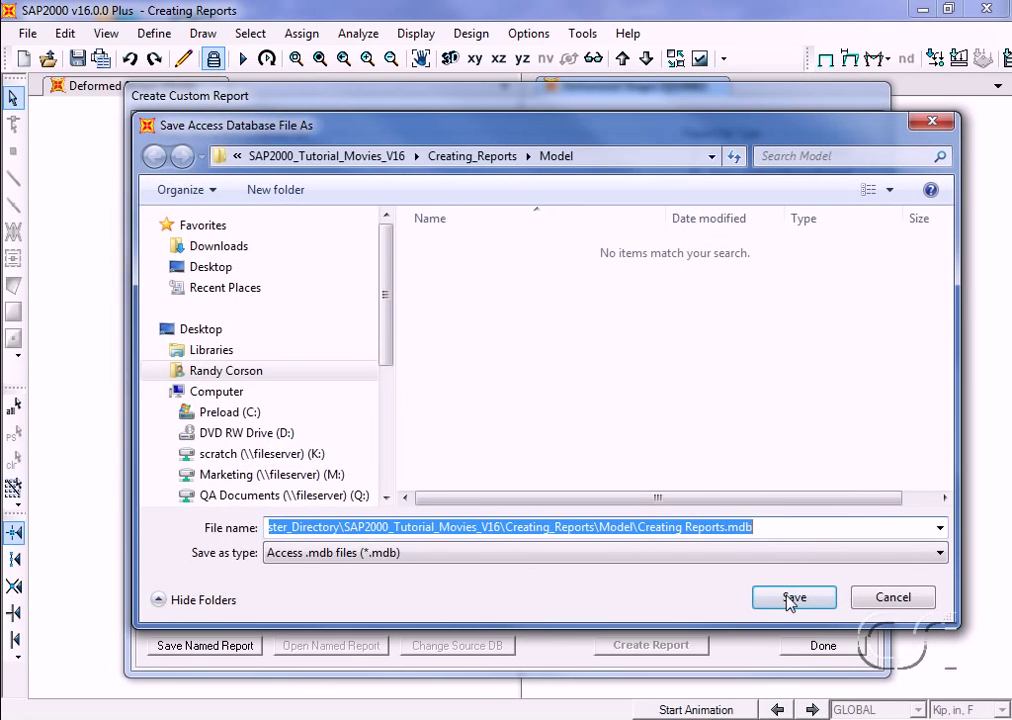
click(792, 599)
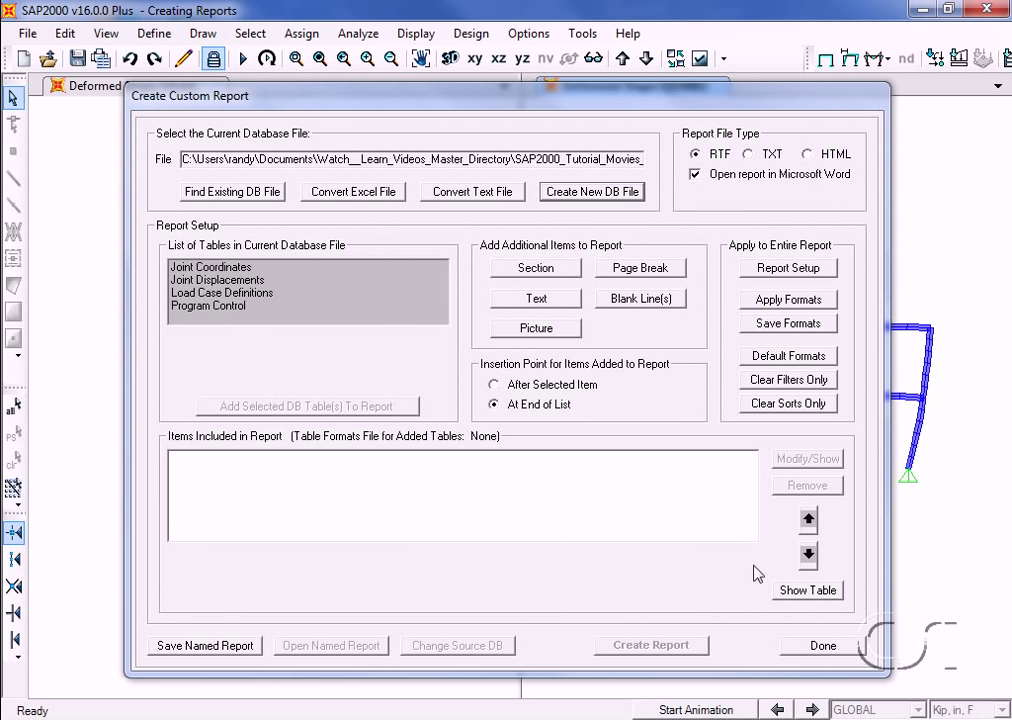
Step: Add a Level 1 section to the custom report with the heading "Displacement Report - this can be in any language!"
mouse_move(800, 153)
mouse_down()
mouse_move(700, 152)
mouse_move(646, 168)
mouse_up()
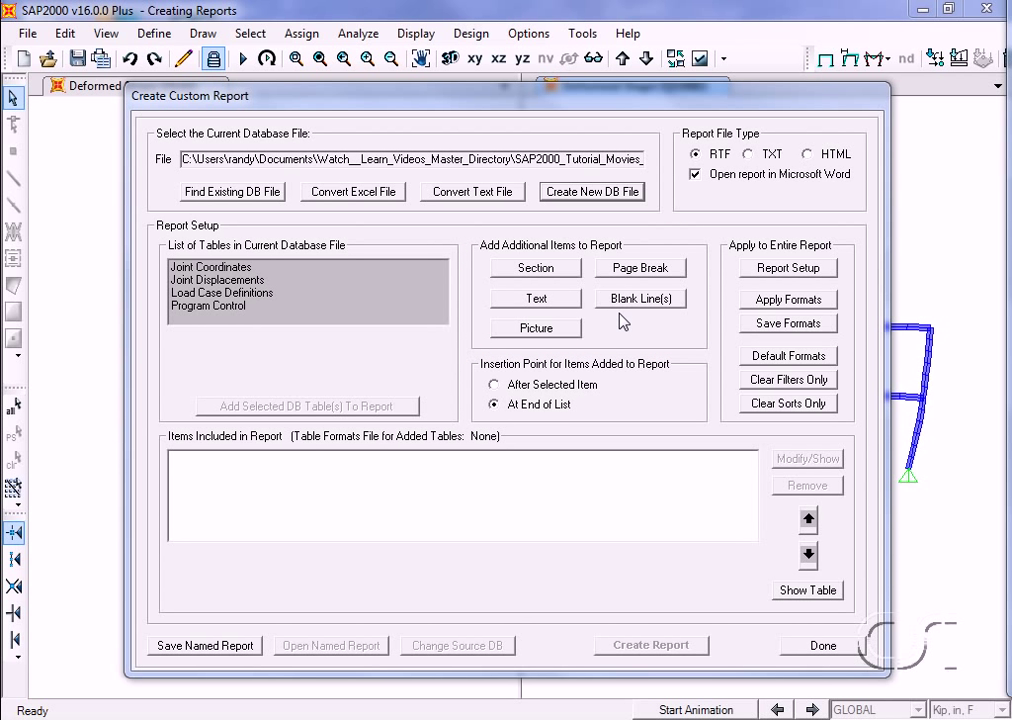
click(556, 271)
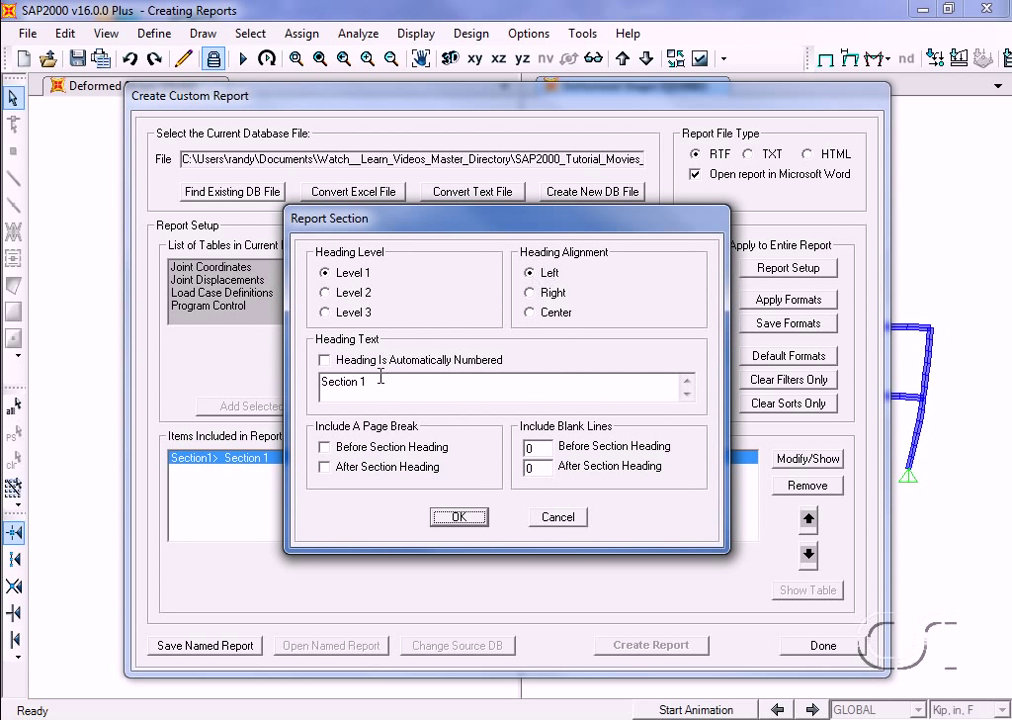
double_click(380, 380)
drag(336, 377, 320, 381)
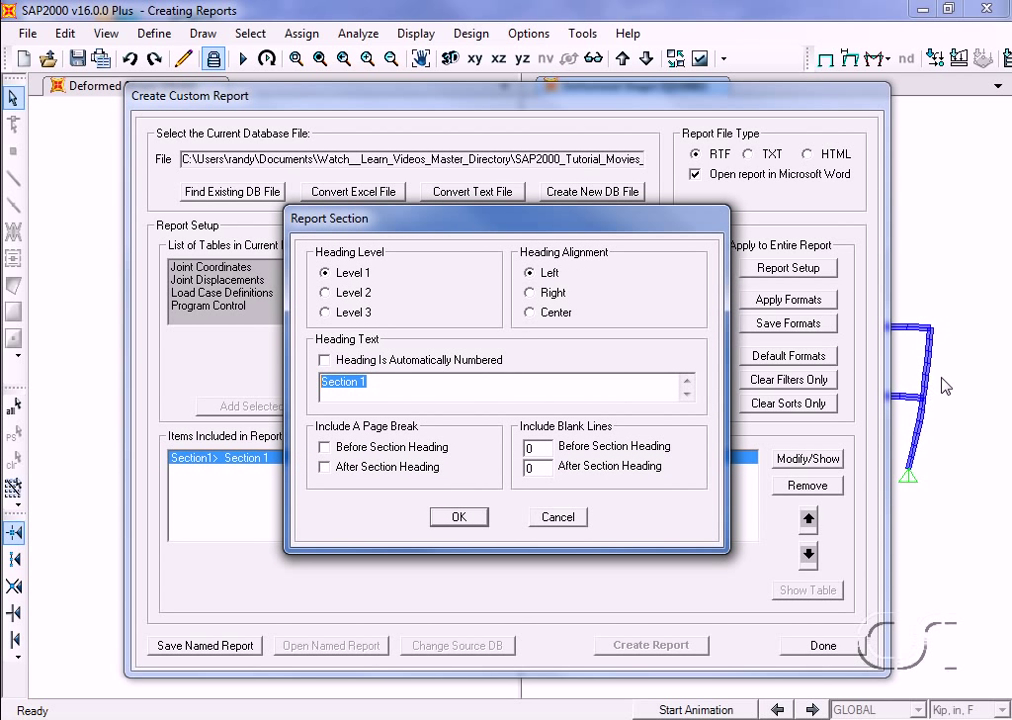
text(Displacem)
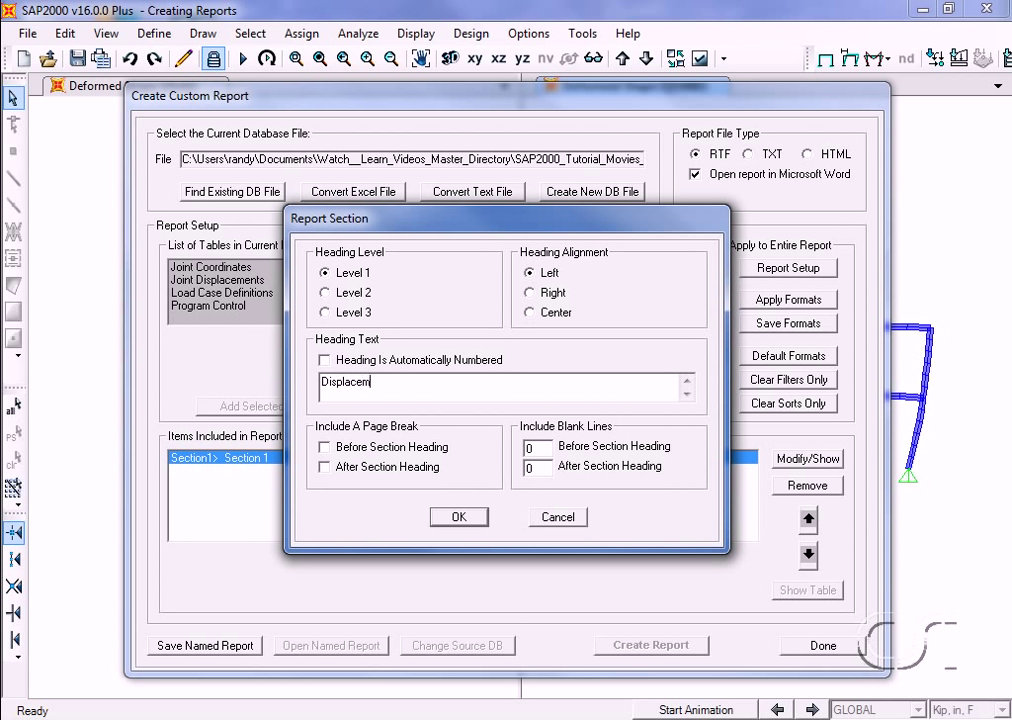
text(ent Report - this can be in a)
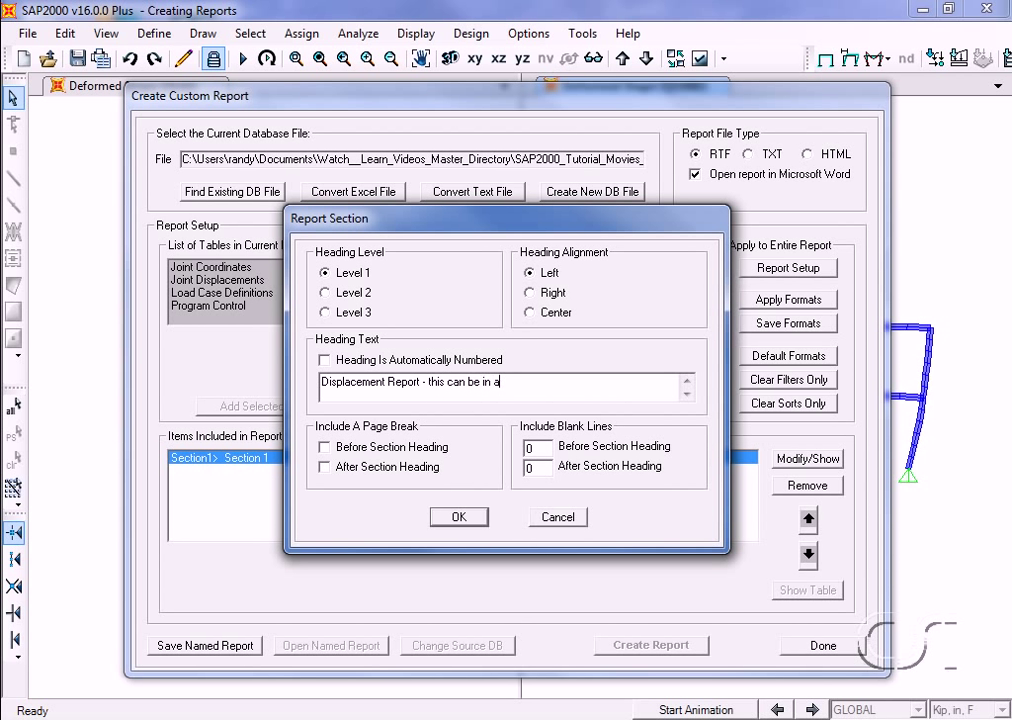
text(ny language!)
click(481, 516)
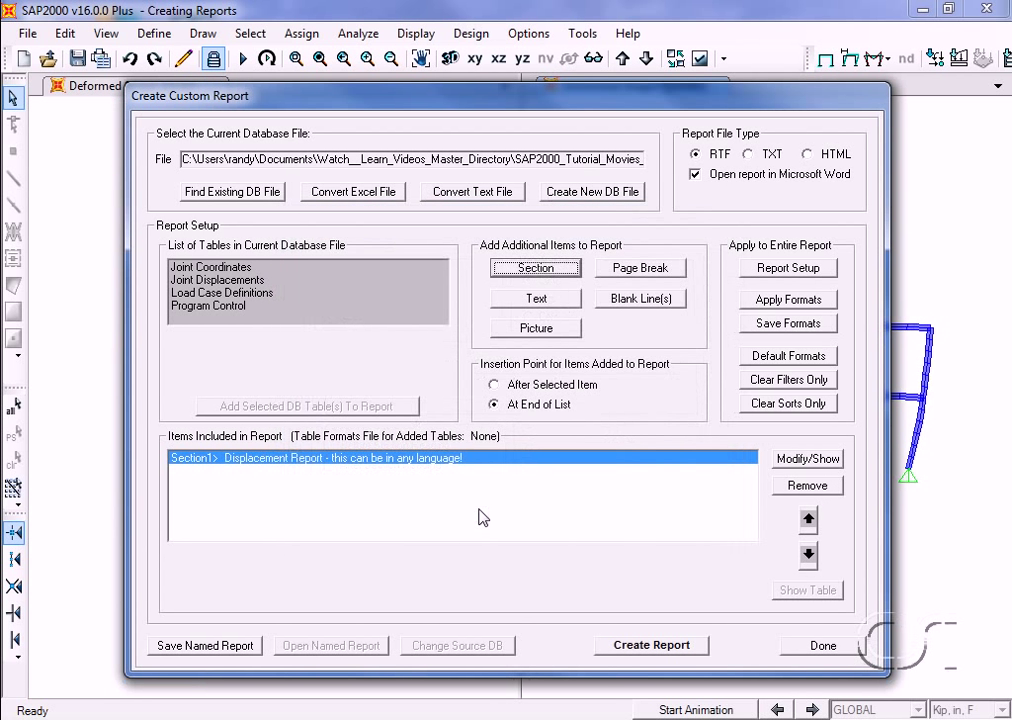
Step: Add the Joint Coordinates and Load Case Definitions tables to the custom report, below the section heading
click(232, 268)
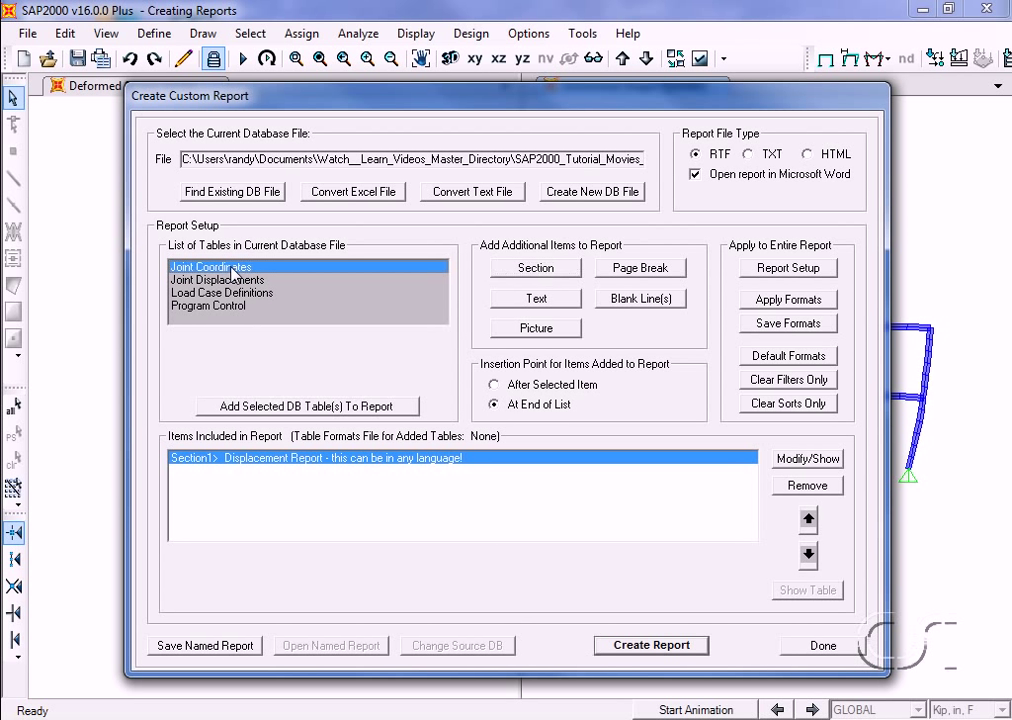
click(285, 408)
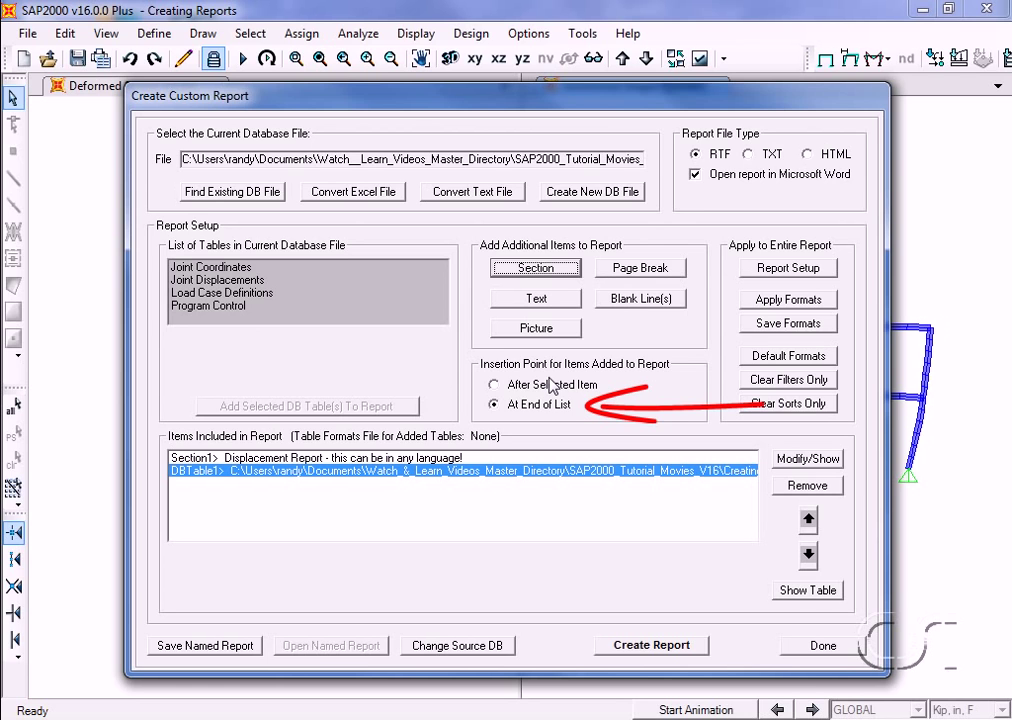
click(257, 297)
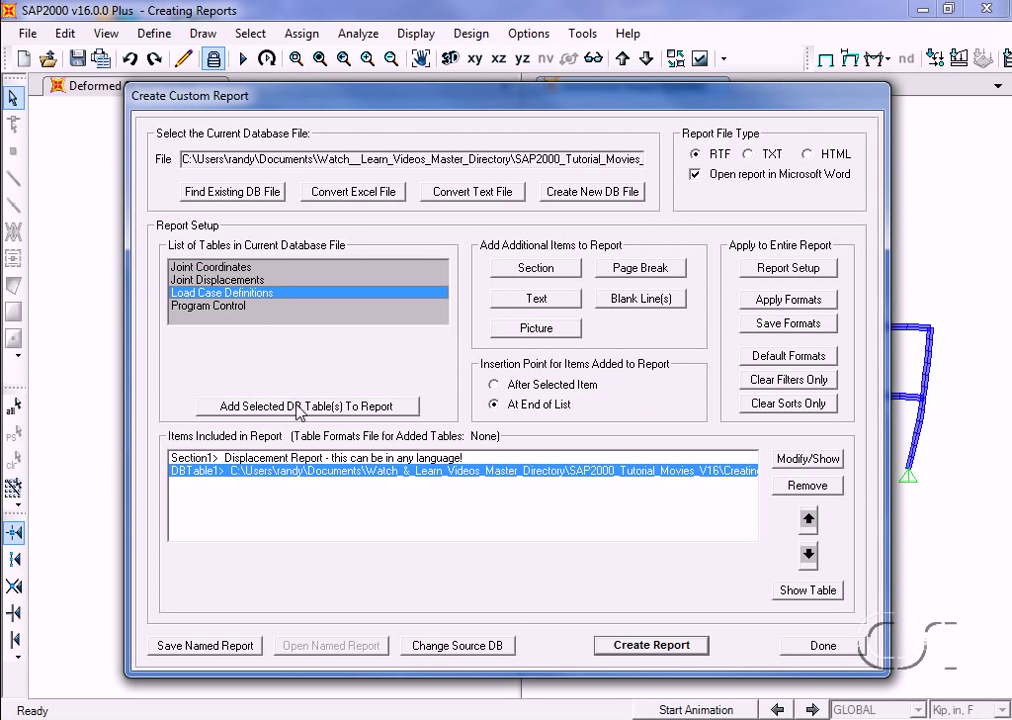
click(296, 403)
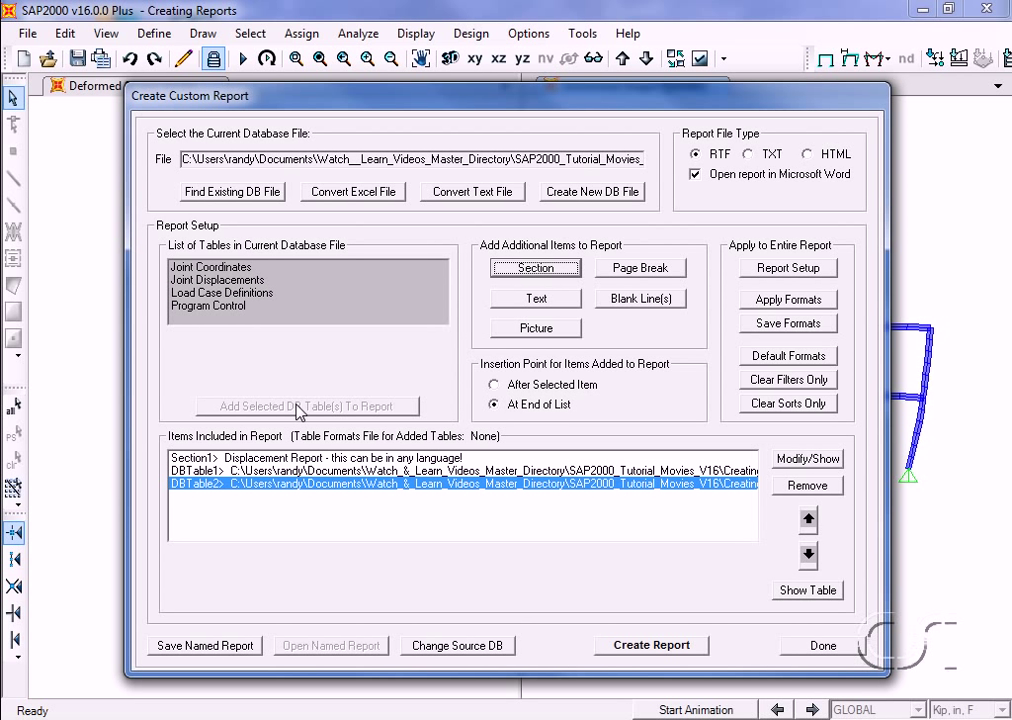
Step: Add a page break followed by an untitled text item reading "Displacement Results" to the report
click(640, 268)
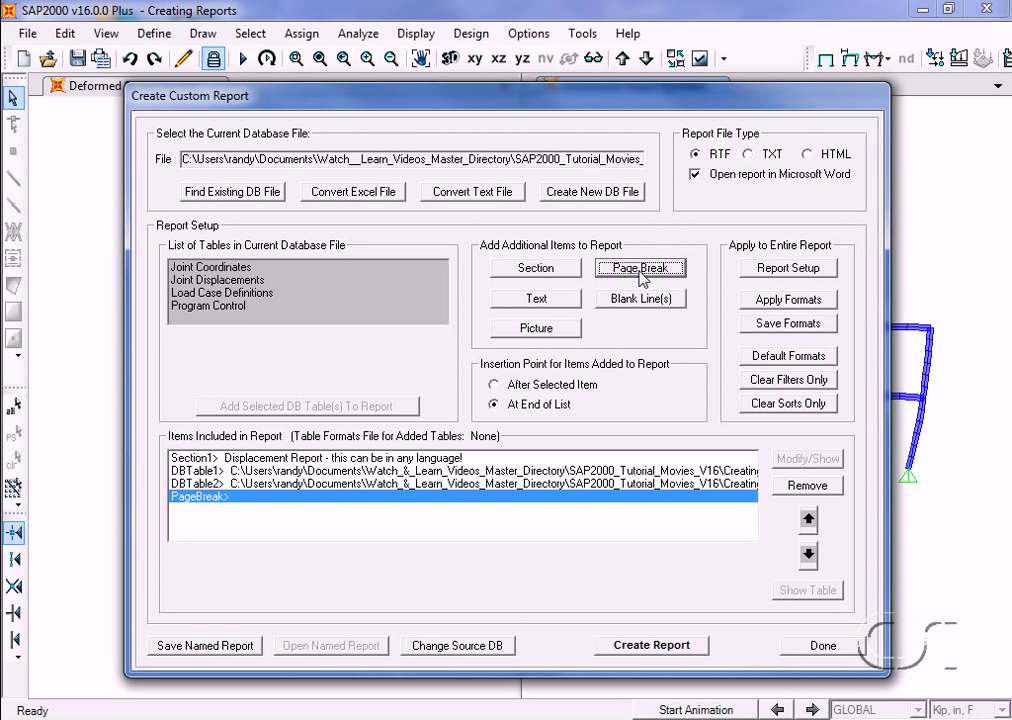
click(561, 302)
click(561, 301)
text(Displacement Results)
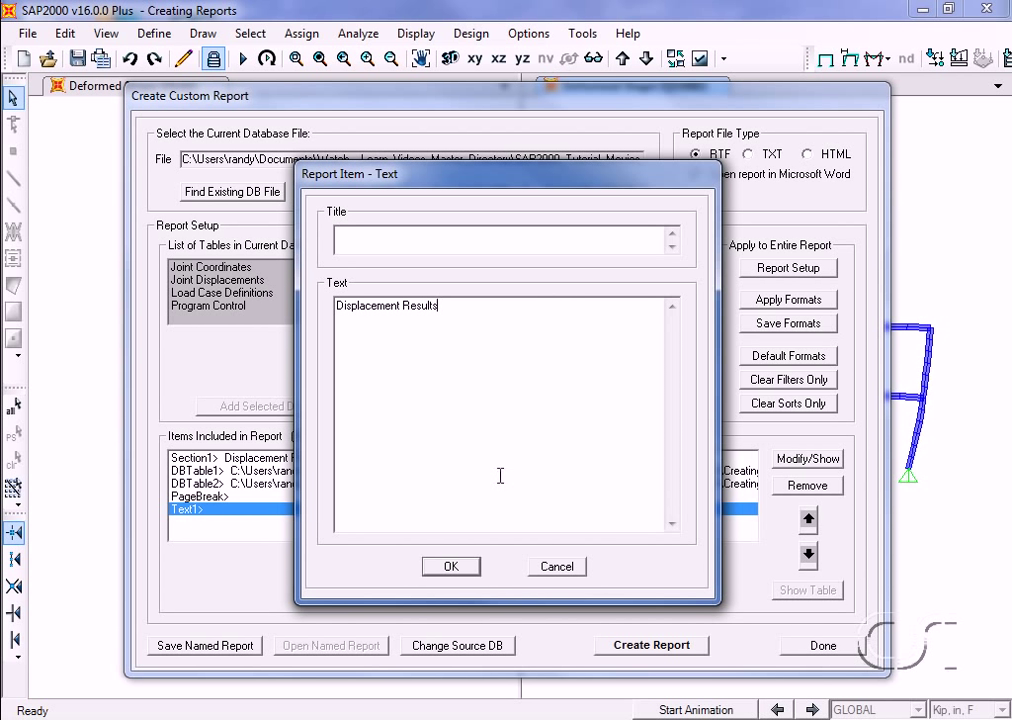
click(466, 566)
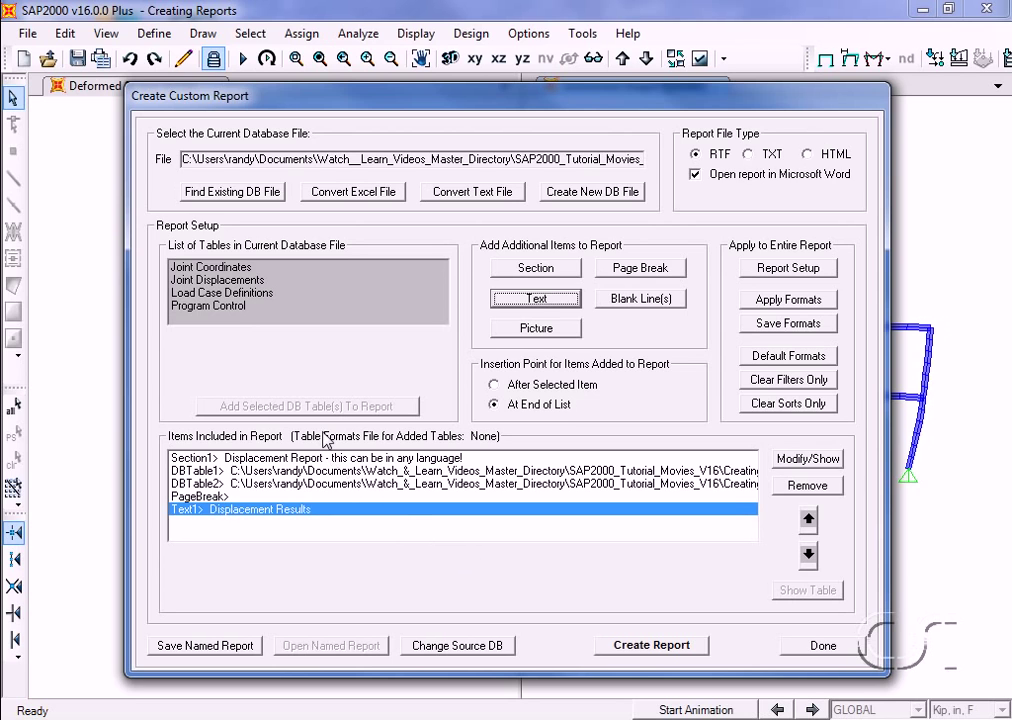
Step: Add the Joint Displacements table as the last report item, placed below the Displacement Results text
click(242, 281)
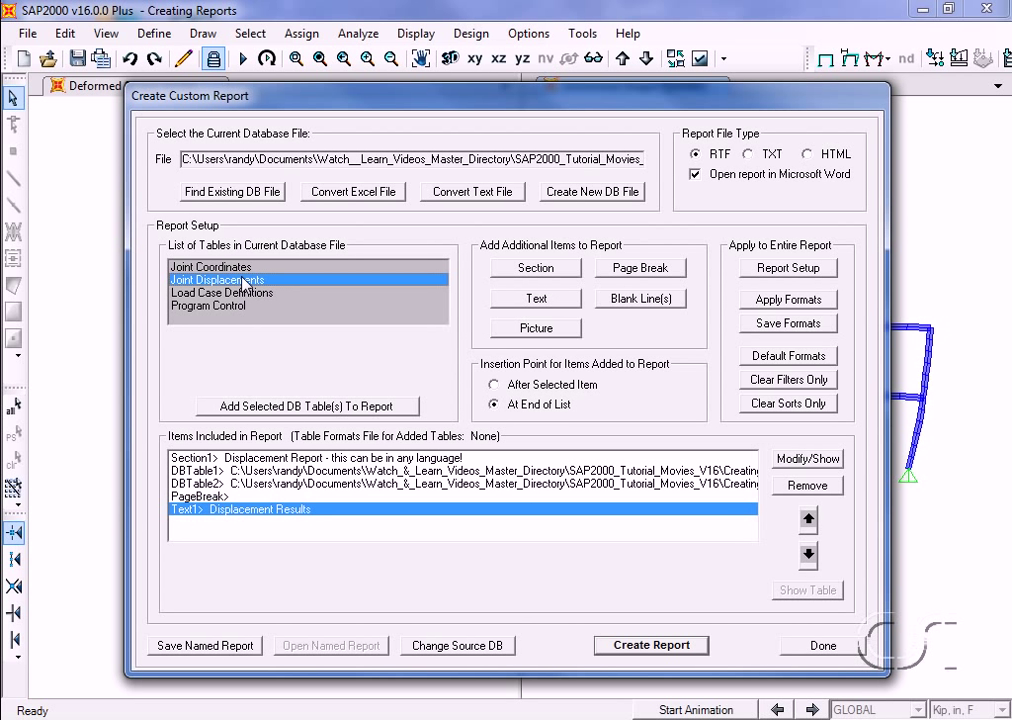
click(278, 407)
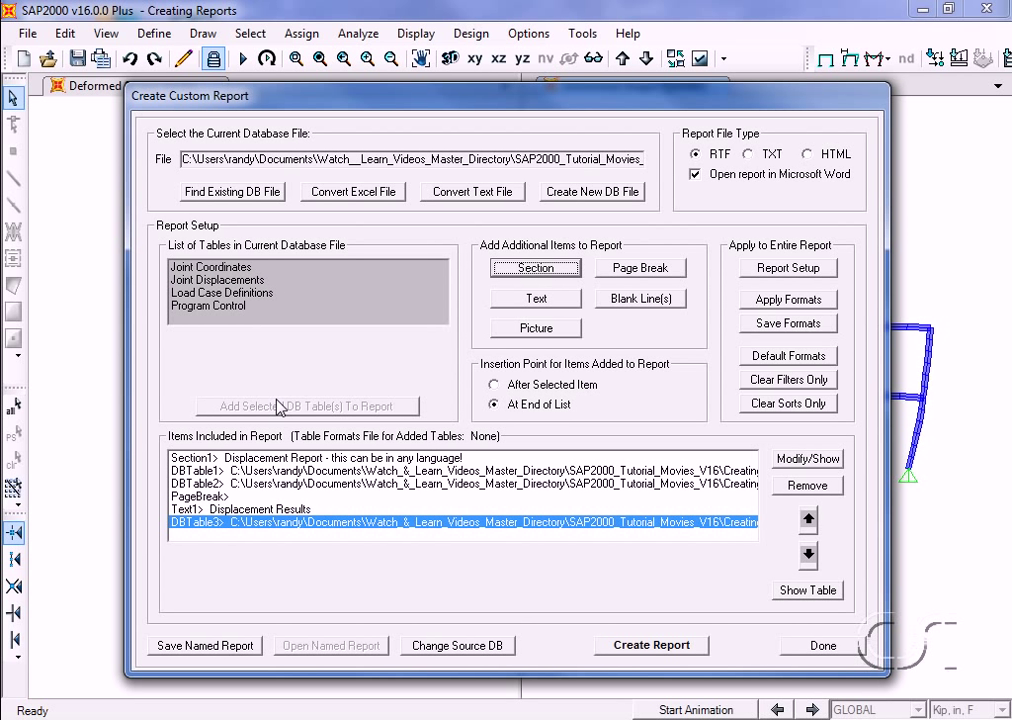
click(806, 522)
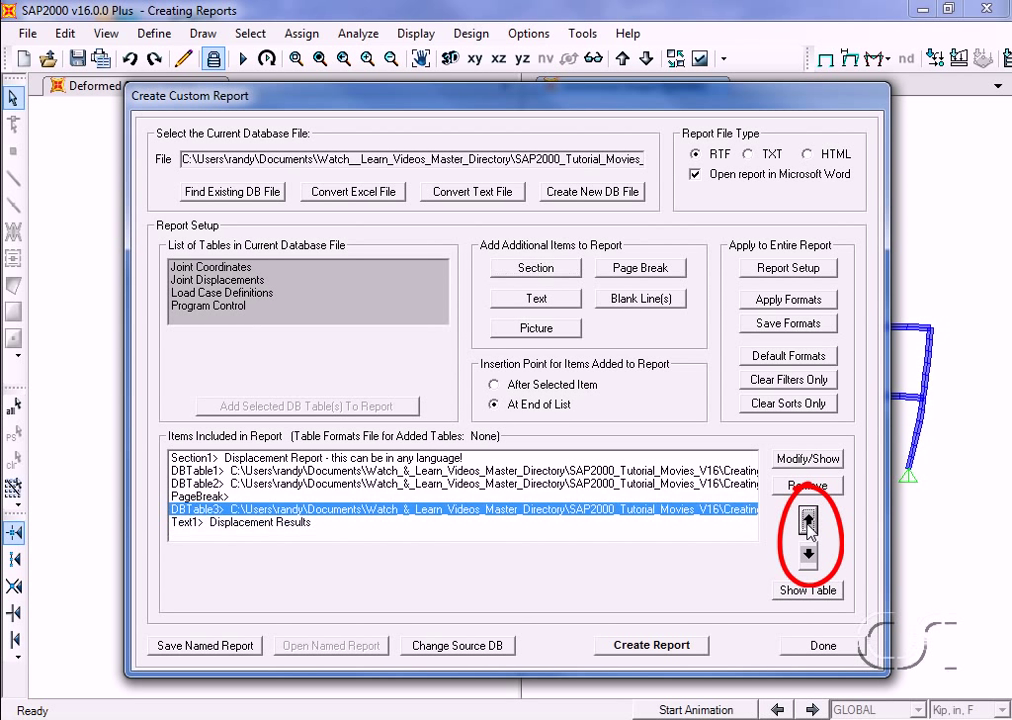
click(808, 556)
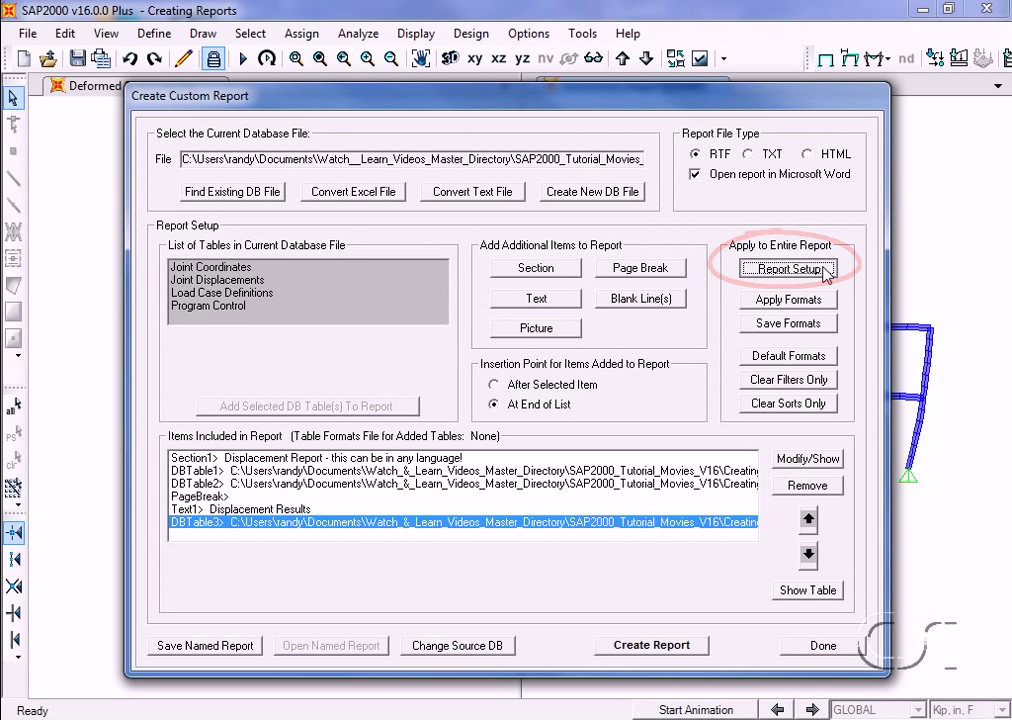
Step: Examine the page units, orientation and margins in the page settings of the report setup
click(789, 269)
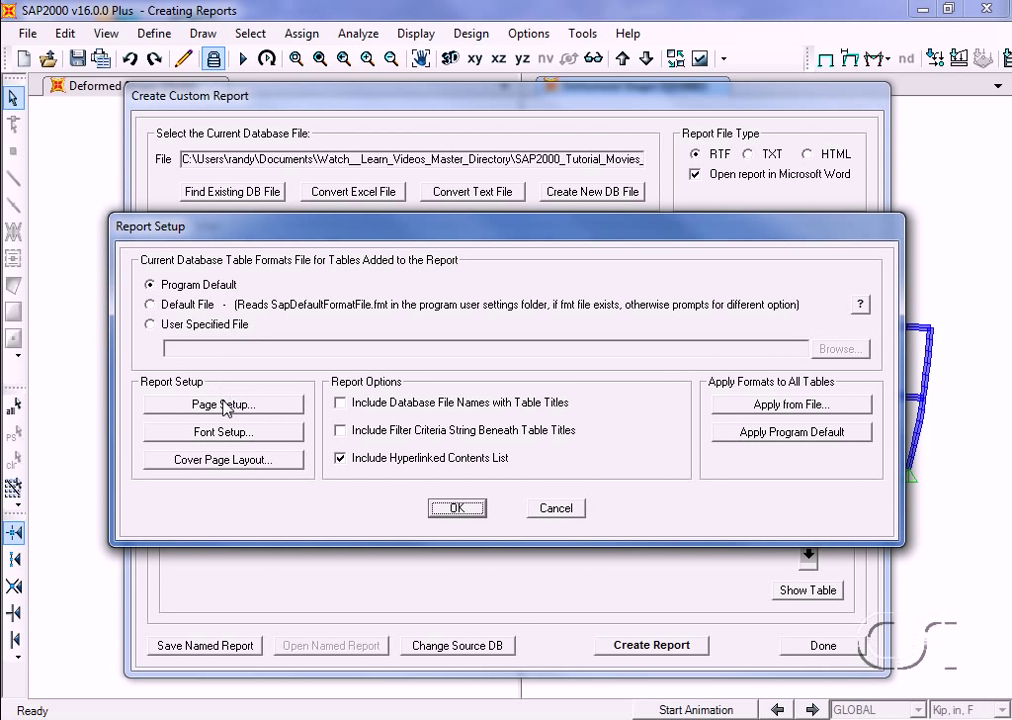
click(253, 414)
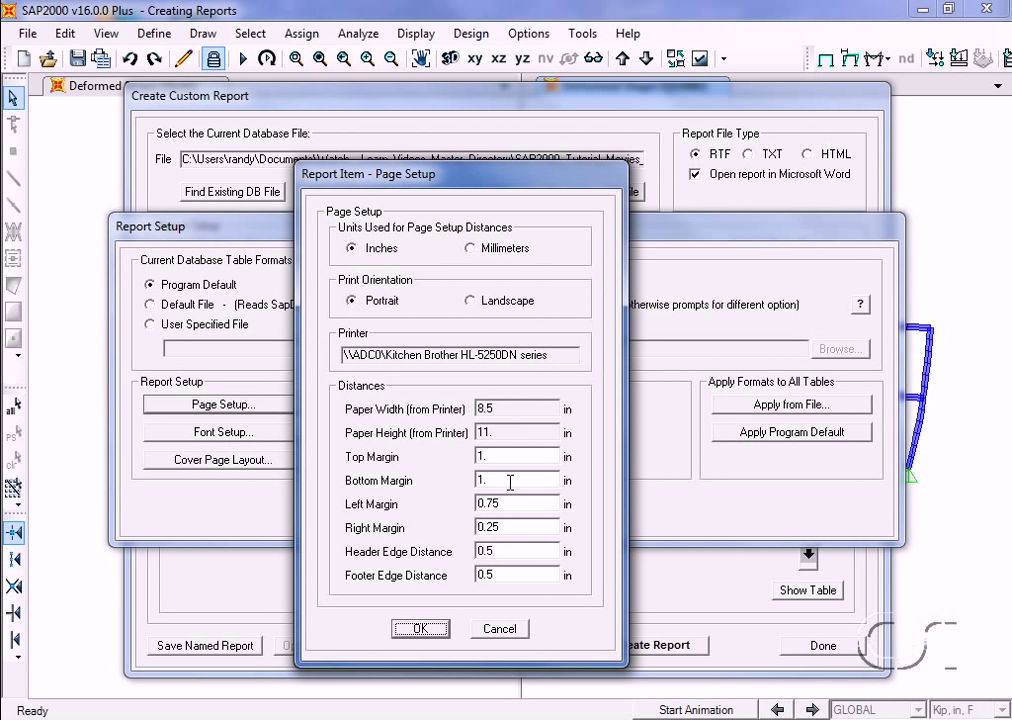
click(422, 628)
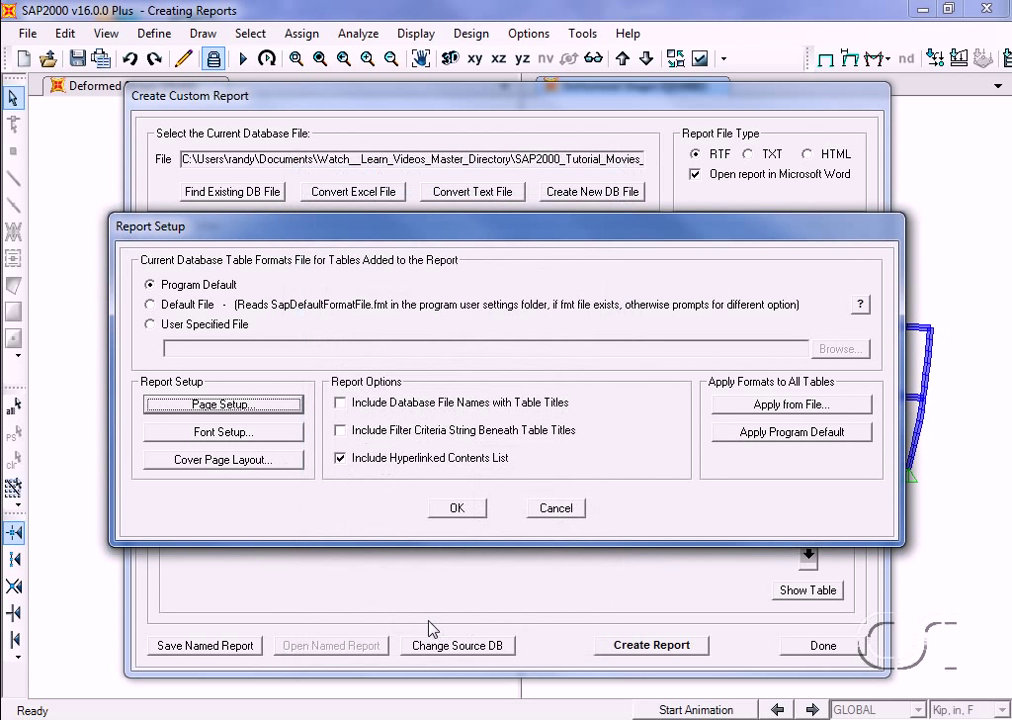
Step: Examine the report's font settings for level 1 section headings, text and table data
click(244, 434)
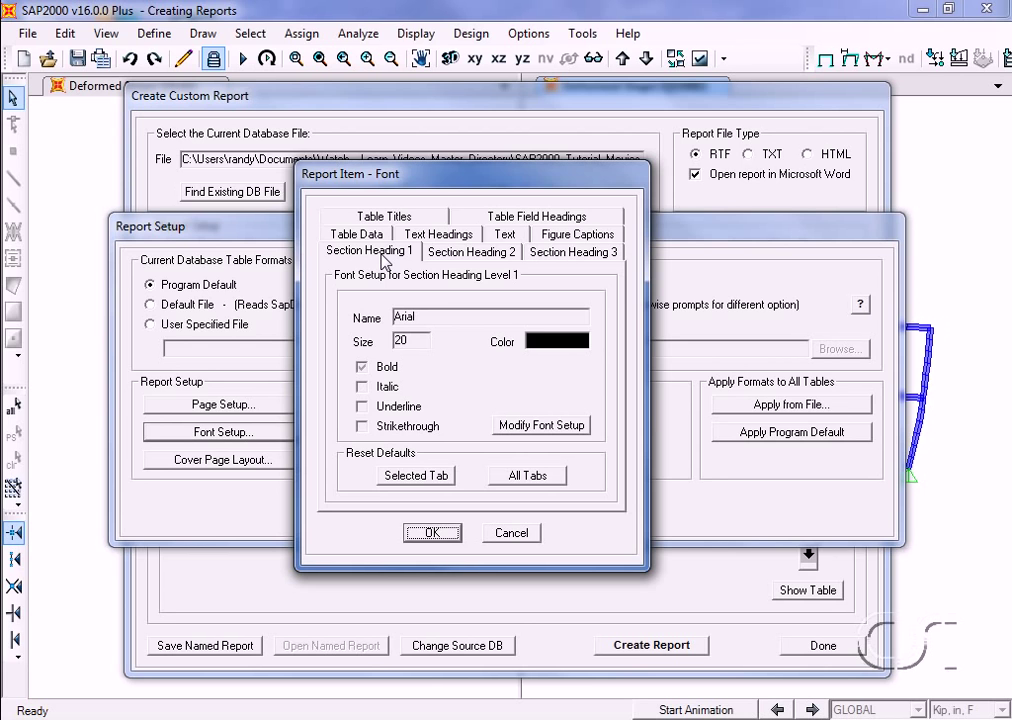
click(395, 221)
click(504, 218)
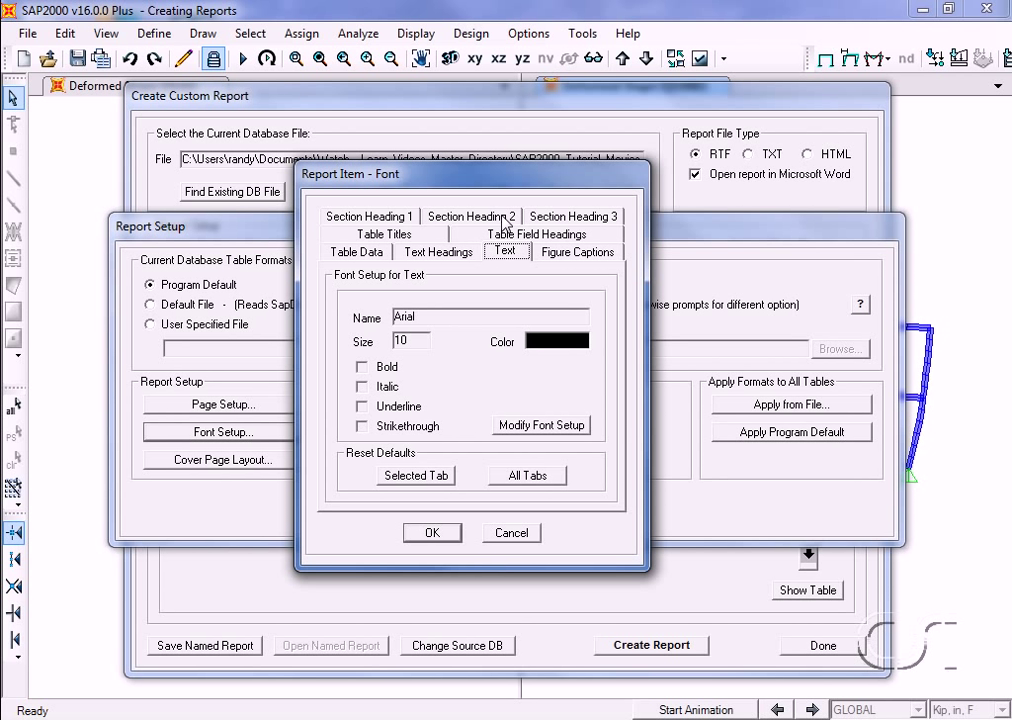
click(372, 252)
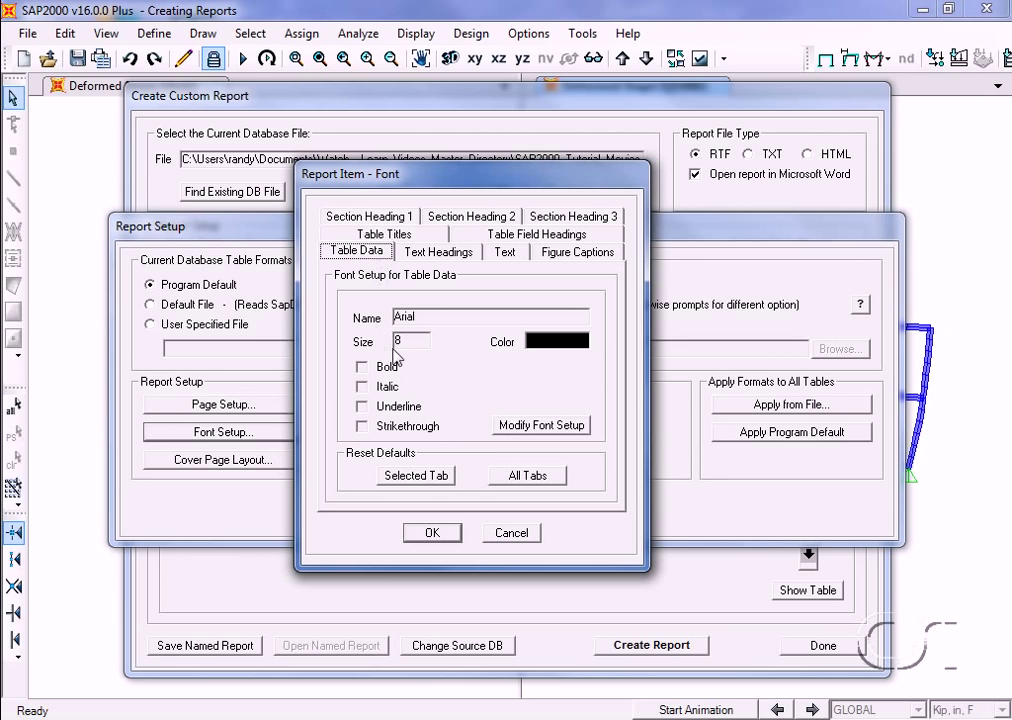
click(452, 532)
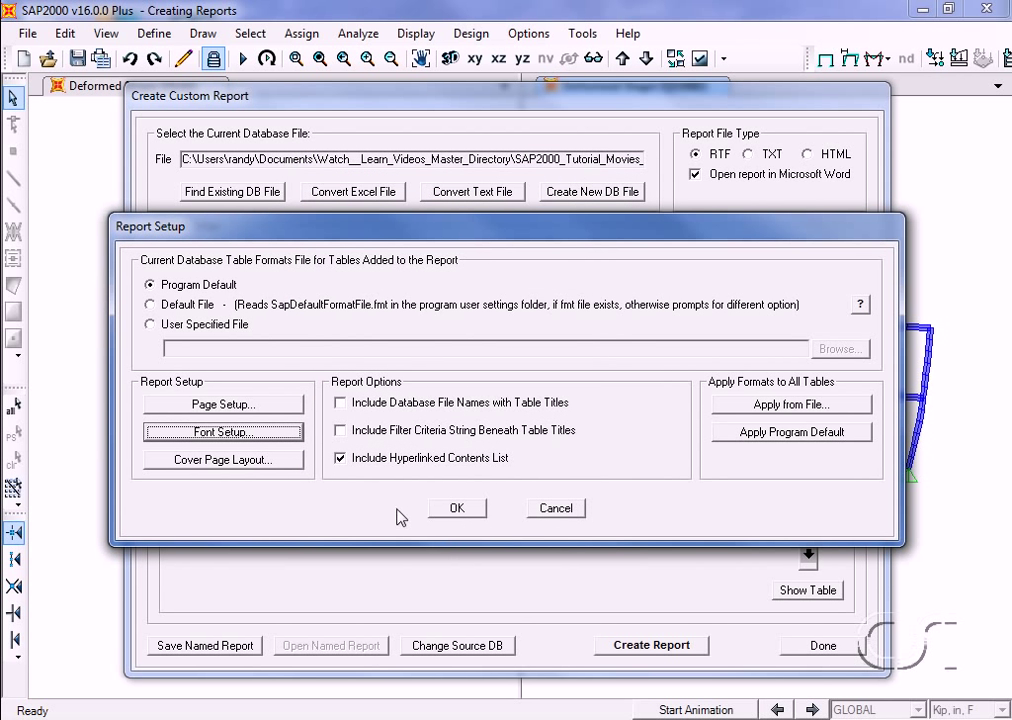
Step: Try the Print Cover Page option, return to Do Not Print Cover Page, and accept the report setup
click(275, 461)
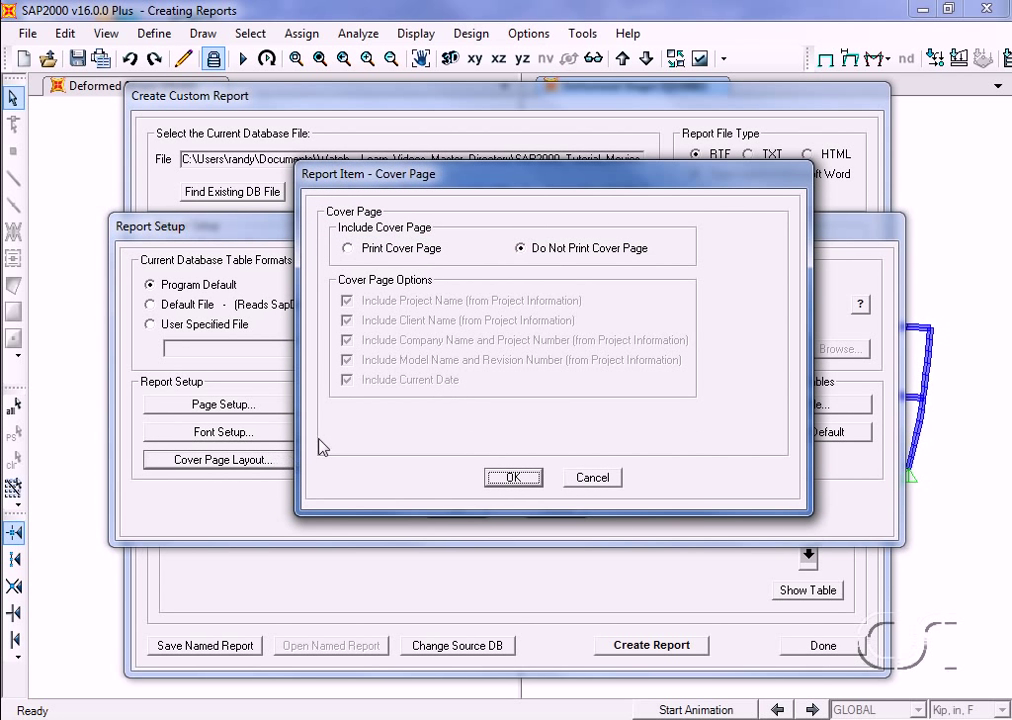
click(350, 252)
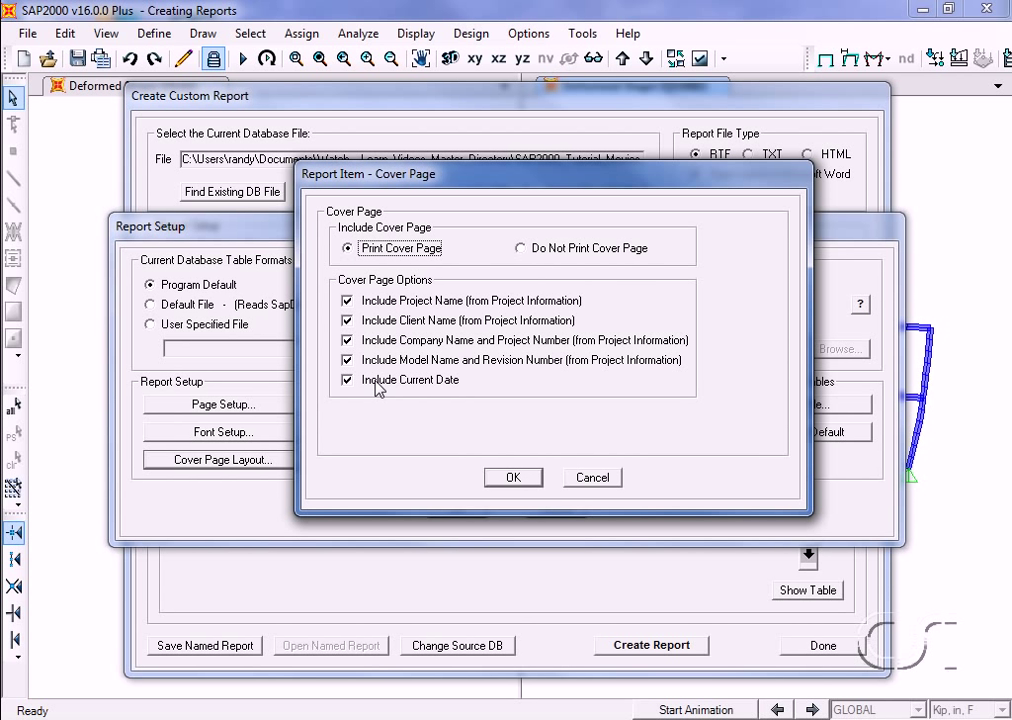
click(520, 249)
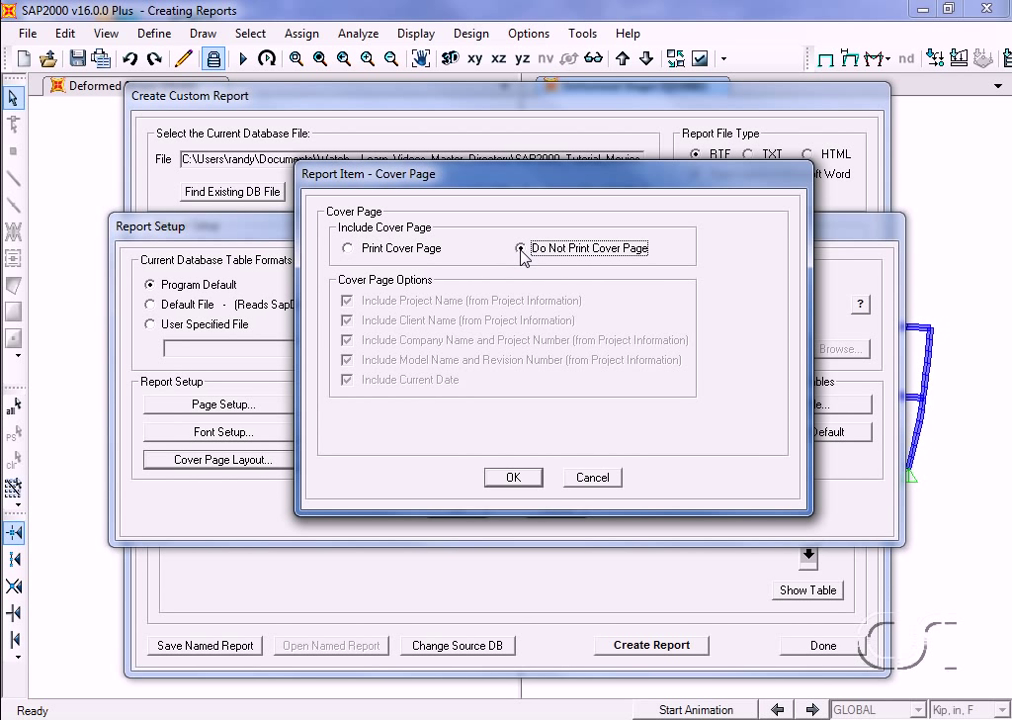
click(516, 477)
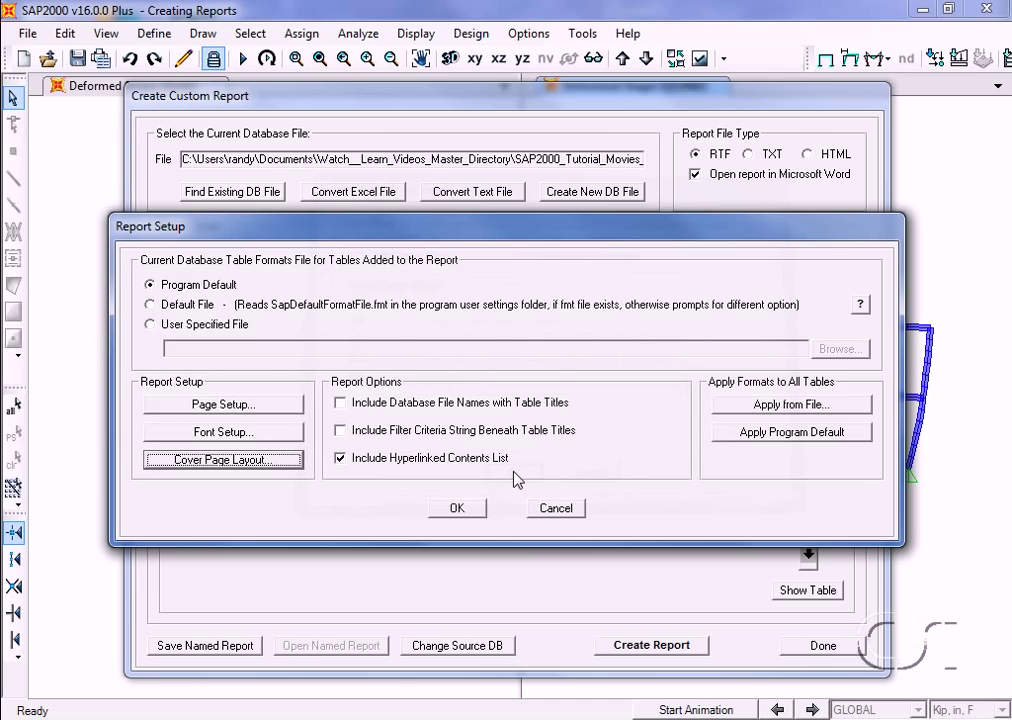
click(475, 510)
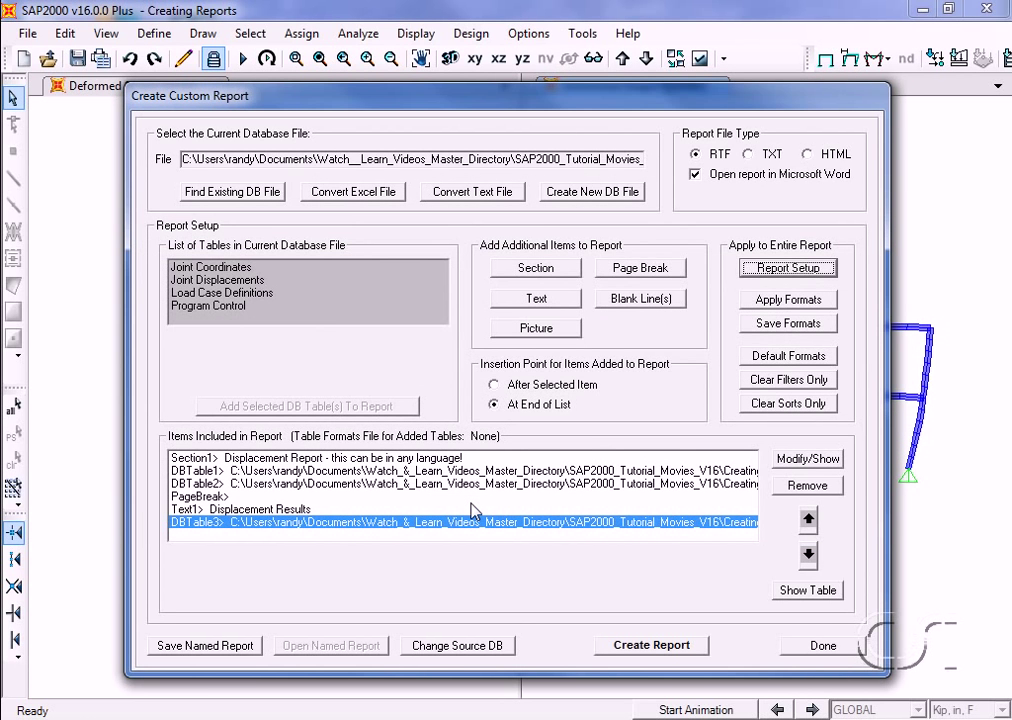
Step: Save the custom report definition as a new named report called REPORT
click(209, 647)
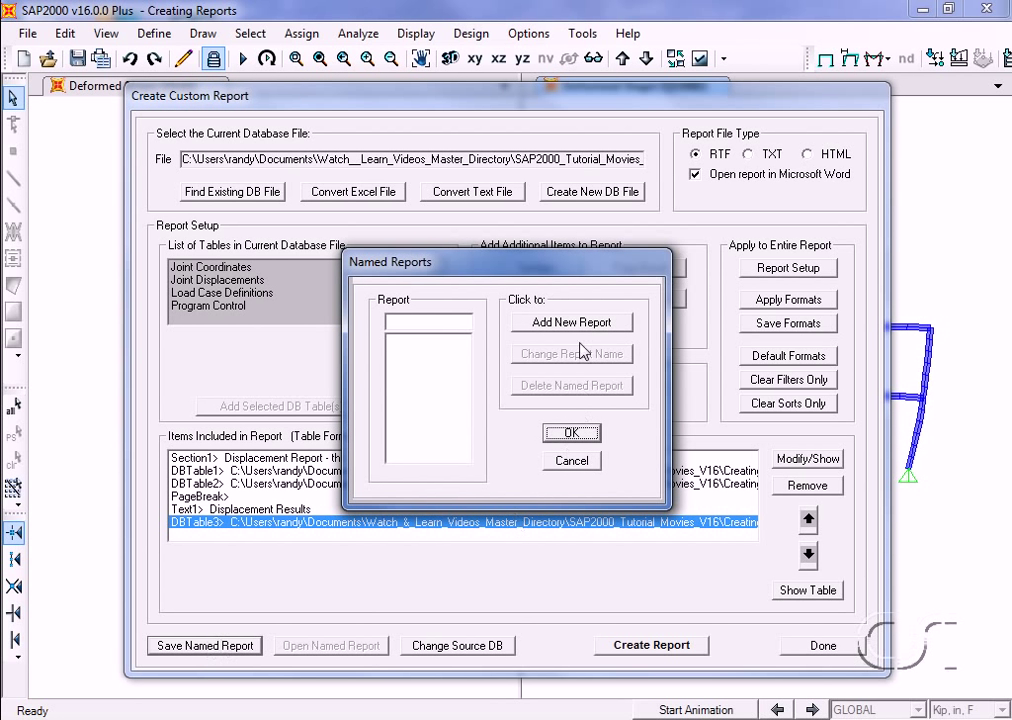
click(465, 321)
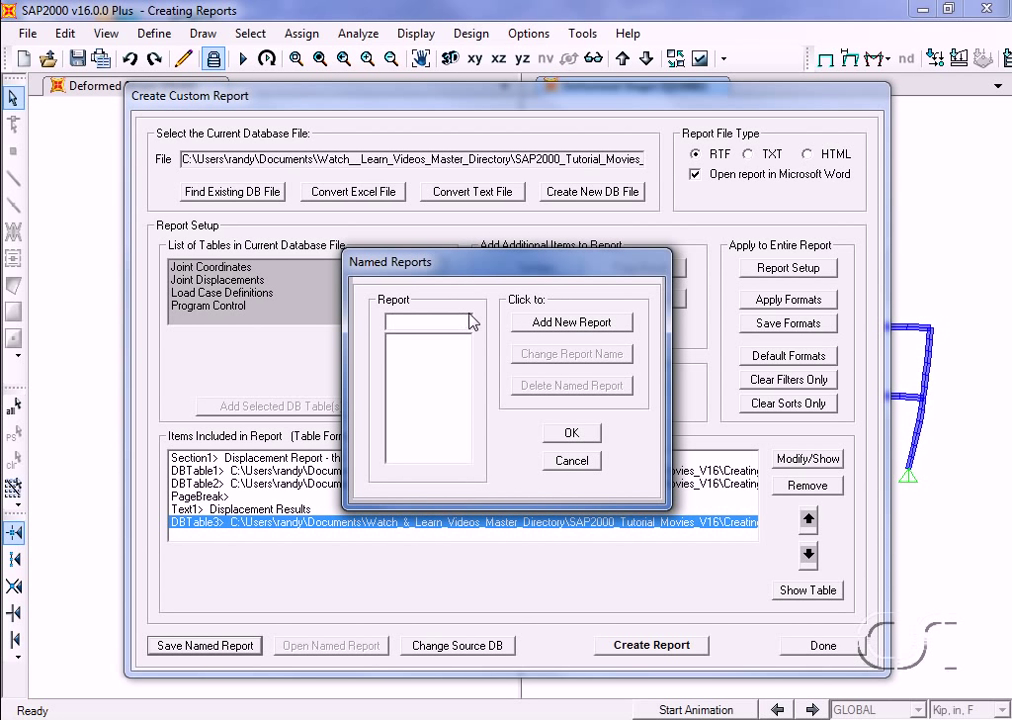
text(REPORT)
click(572, 323)
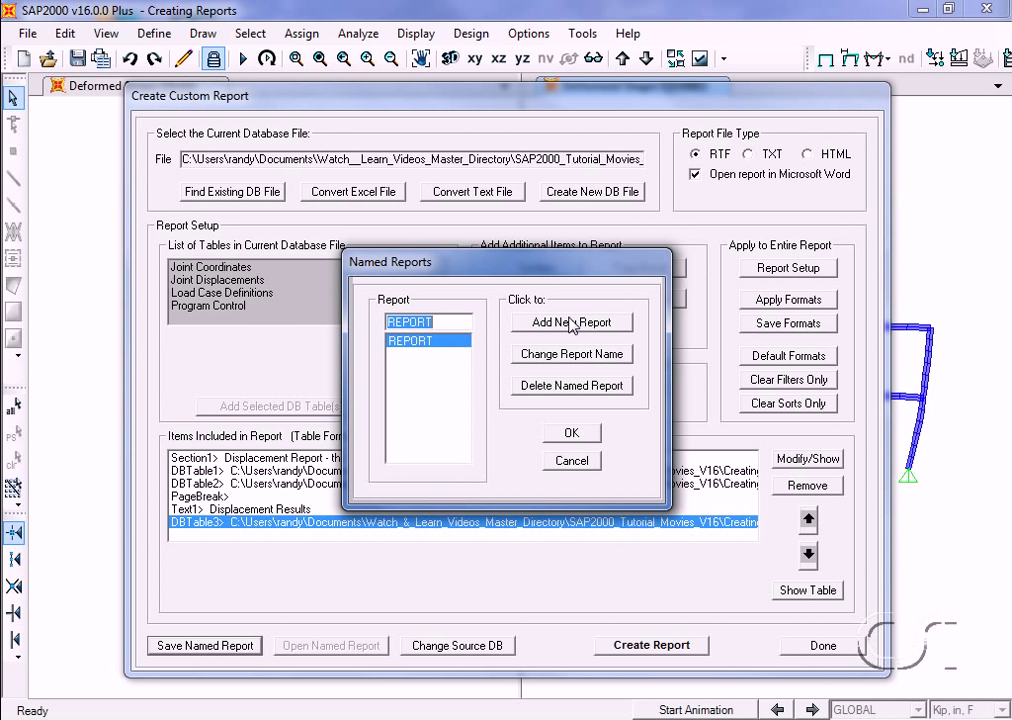
click(572, 436)
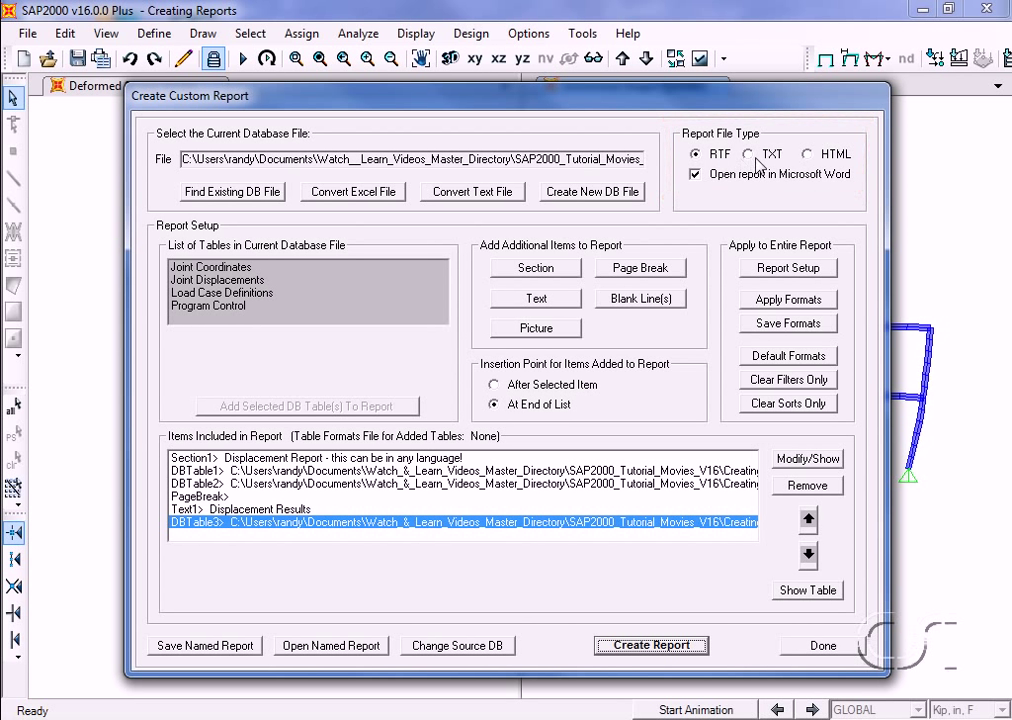
click(757, 160)
click(807, 156)
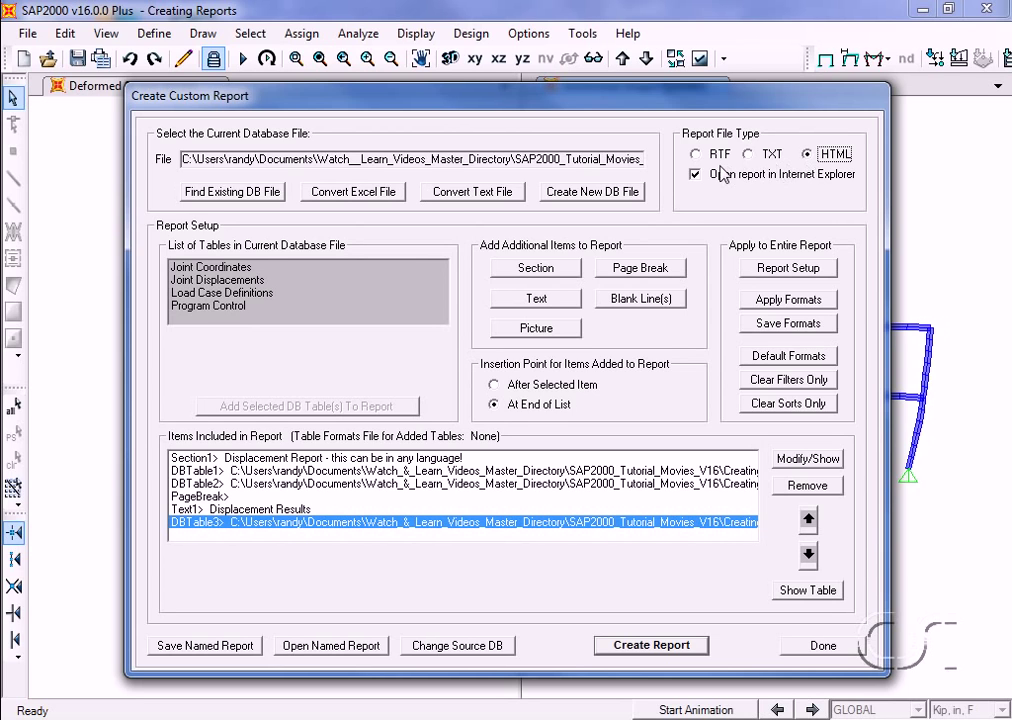
click(697, 156)
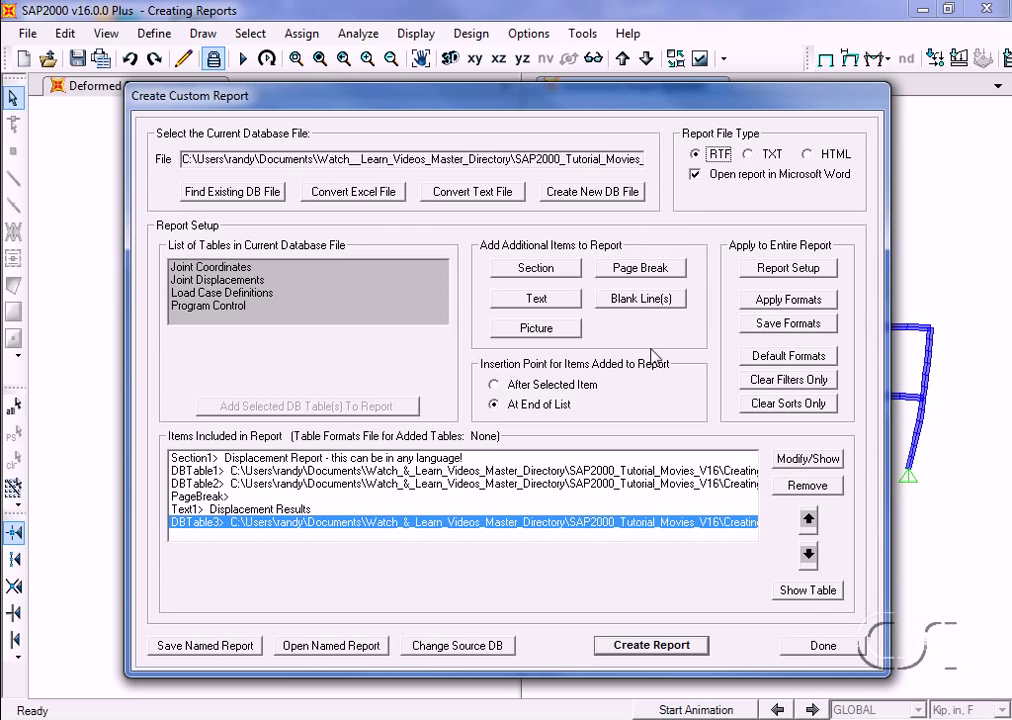
Step: Create the custom report as a rich text file named Advanced Report
click(676, 653)
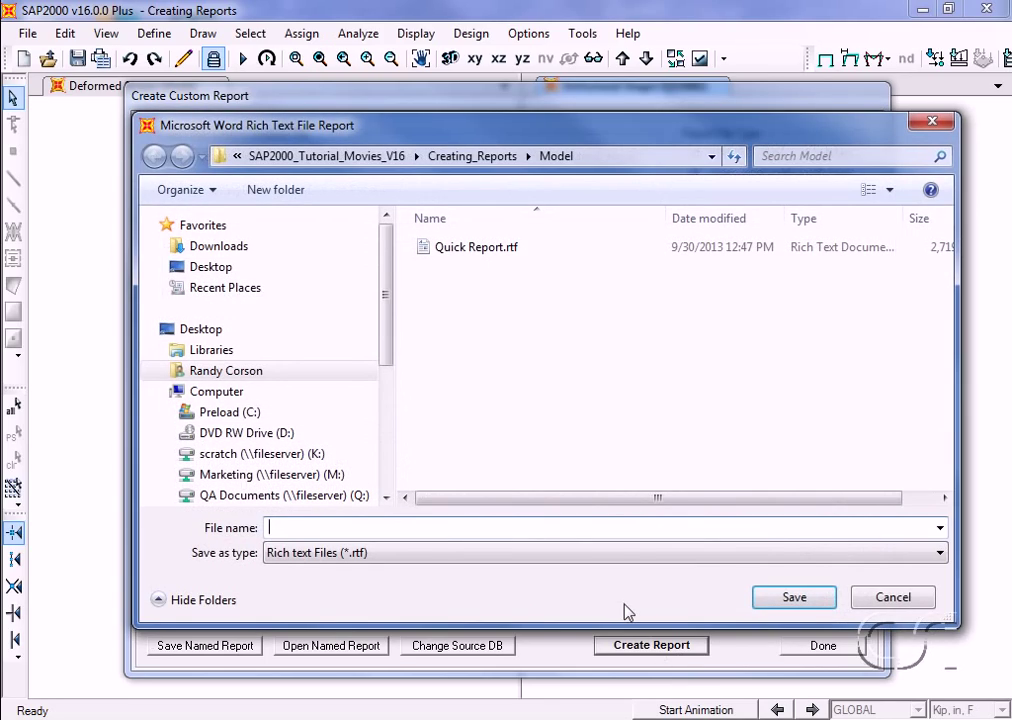
text(Advanced Report)
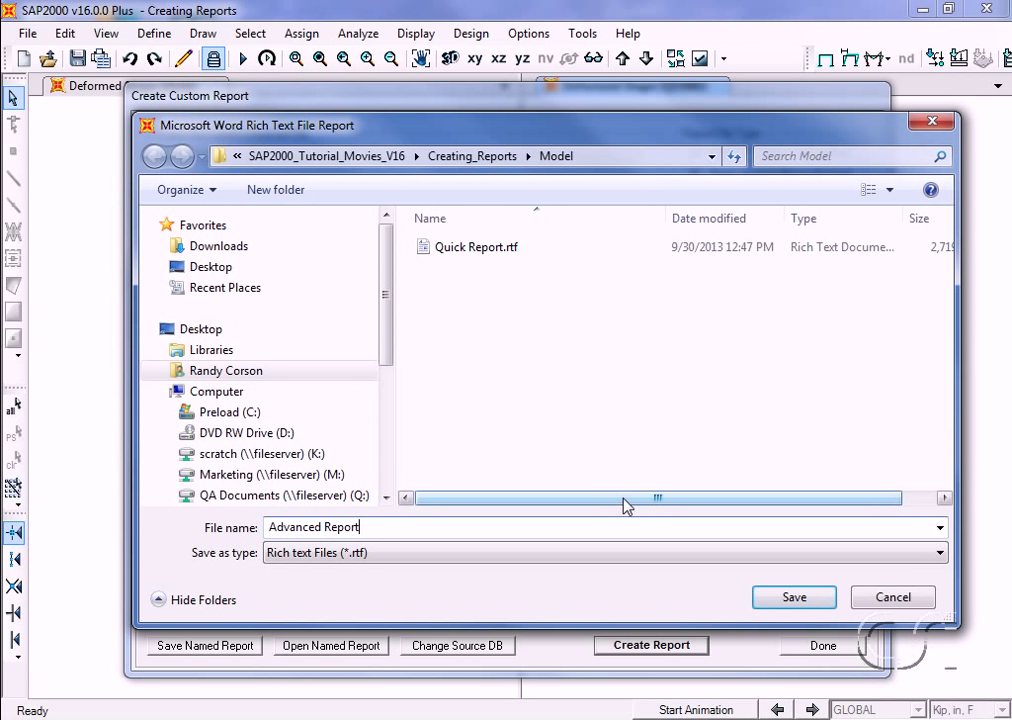
click(793, 597)
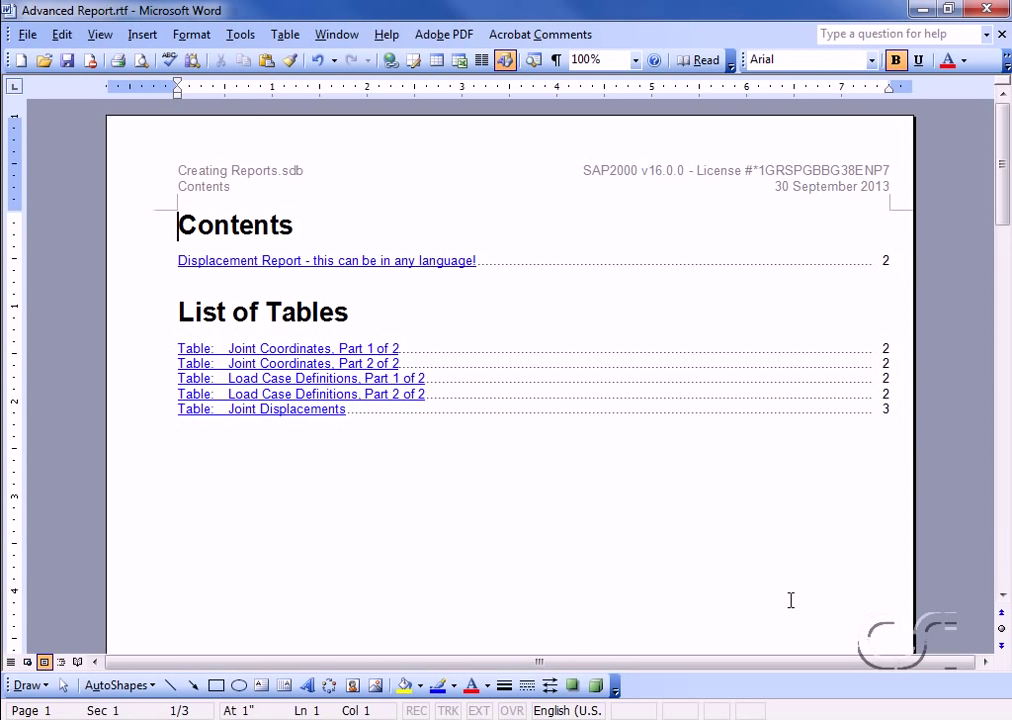
Step: Look through the generated Advanced Report in Microsoft Word, from the contents page to the Joint Displacements table
mouse_move(1004, 201)
mouse_down()
mouse_move(997, 371)
mouse_move(1006, 357)
mouse_up()
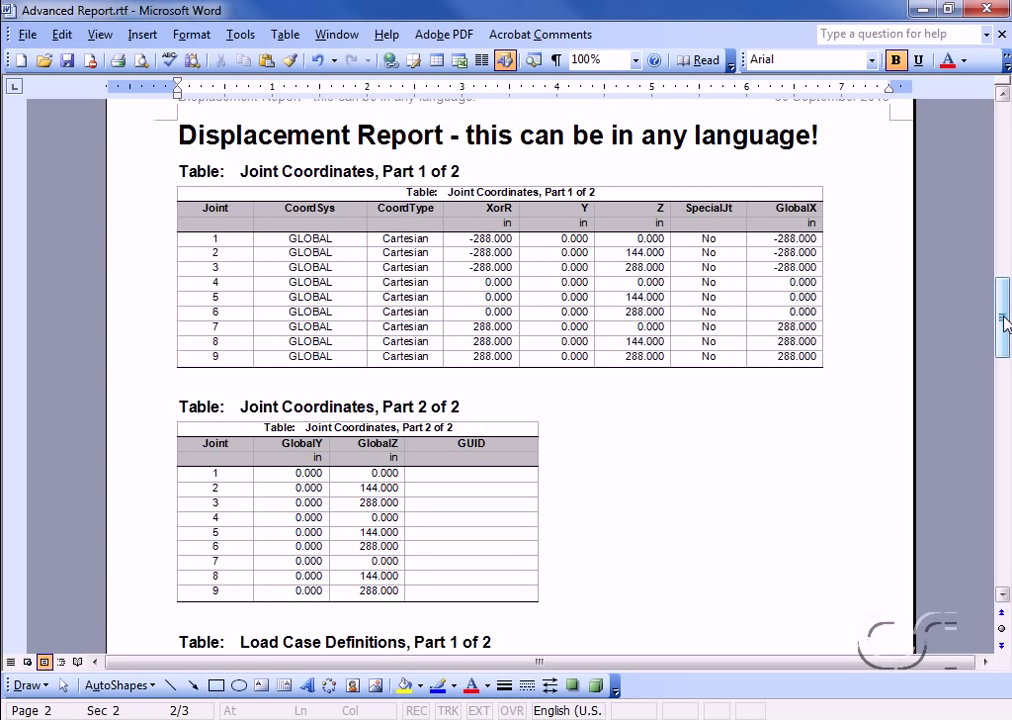
drag(1004, 320, 1004, 392)
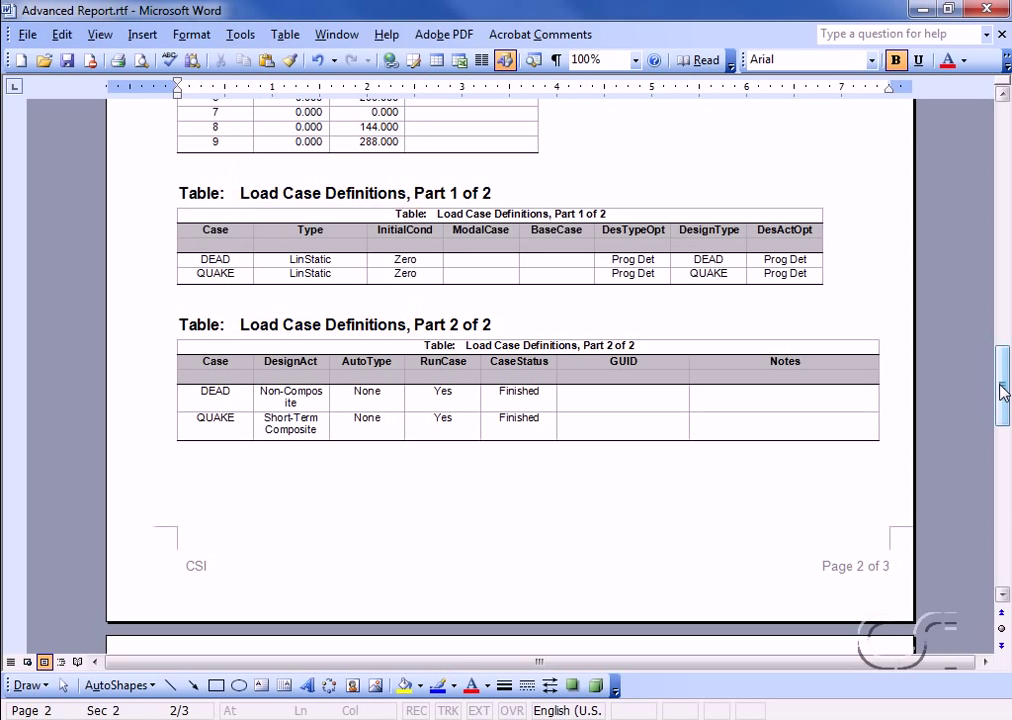
drag(1004, 392, 1004, 483)
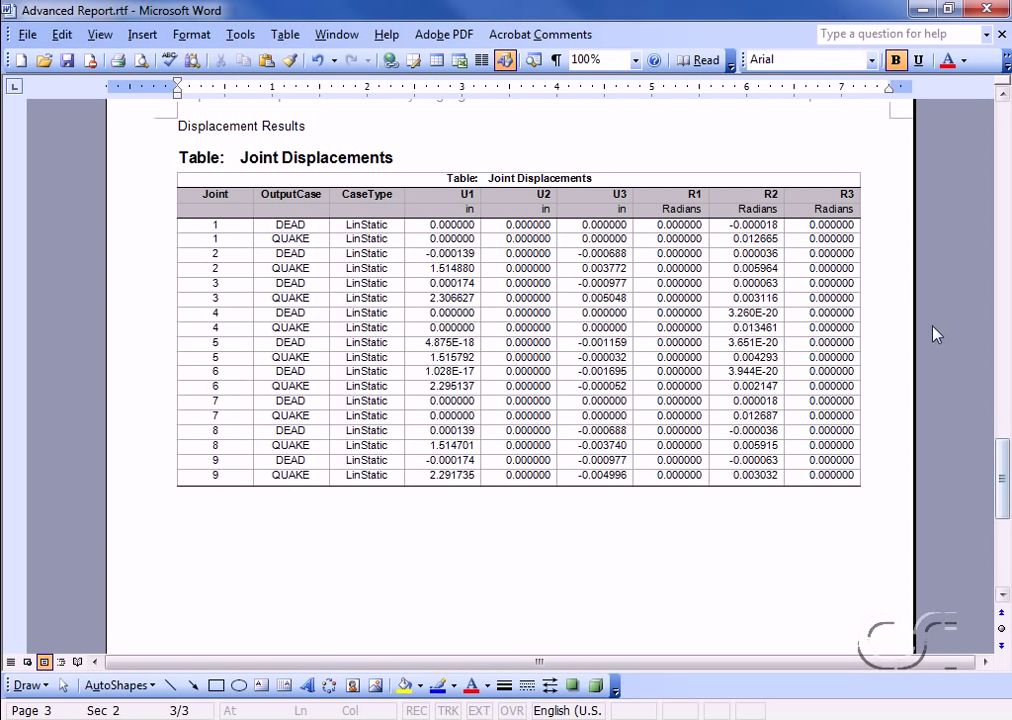
Step: Close the Word report, return to SAP2000, and reopen the named report REPORT in a fresh Advanced Report Writer session
click(986, 9)
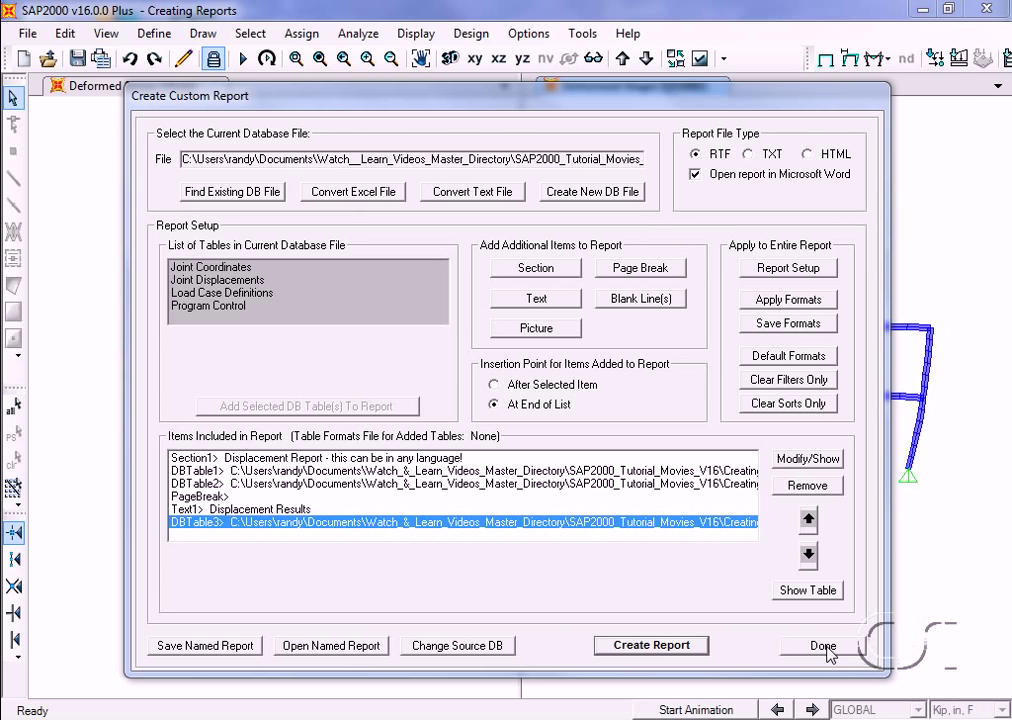
click(824, 646)
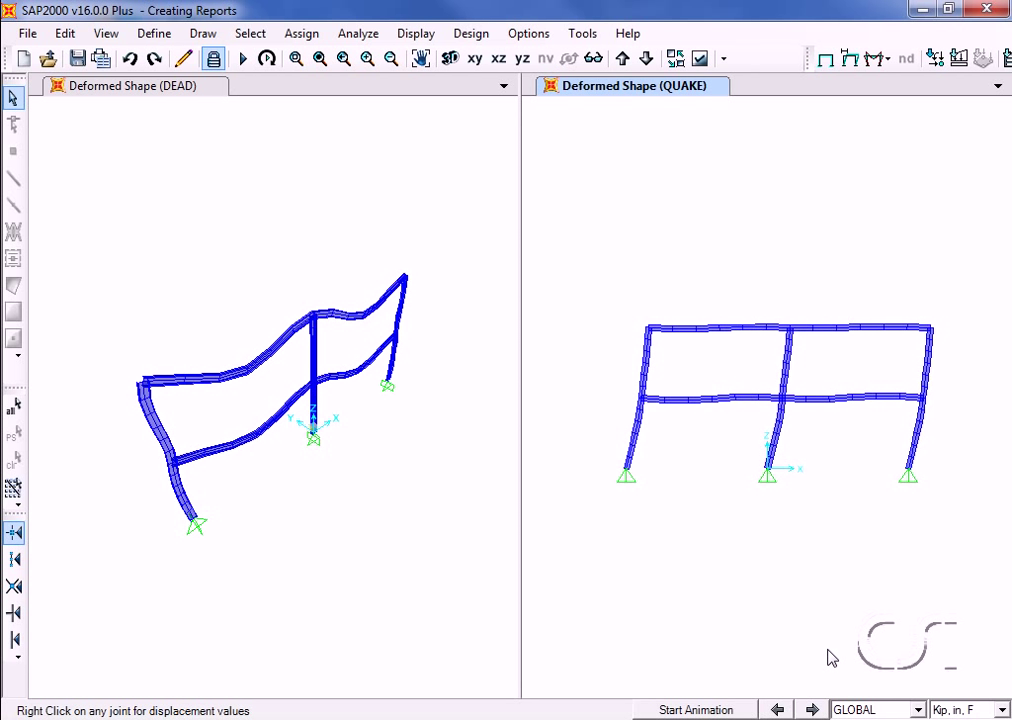
click(29, 35)
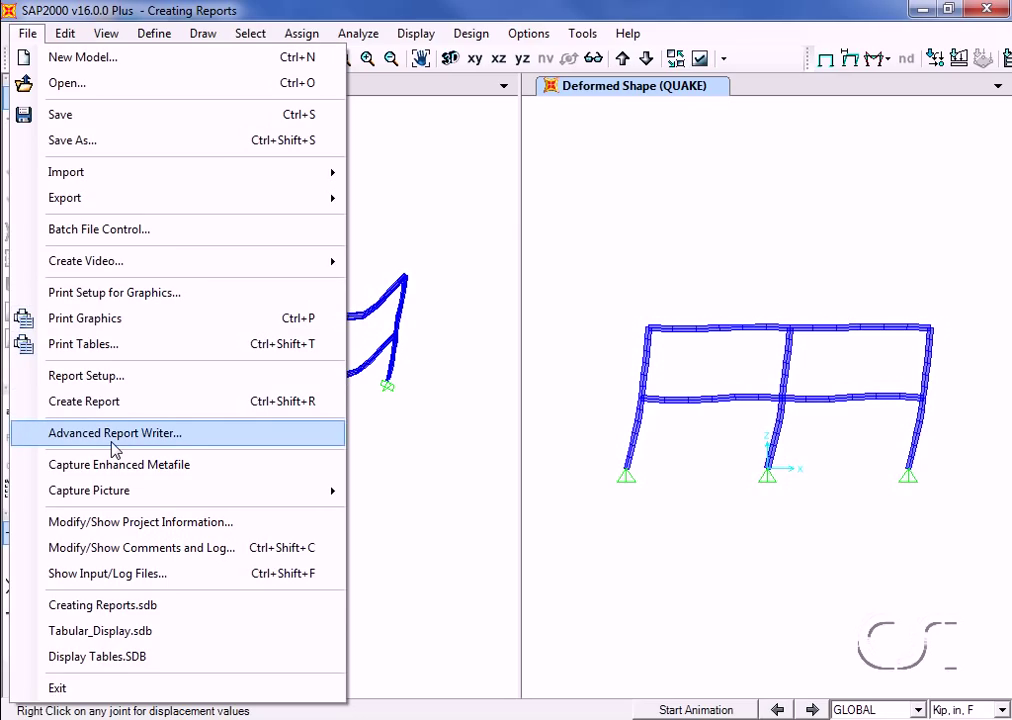
click(189, 437)
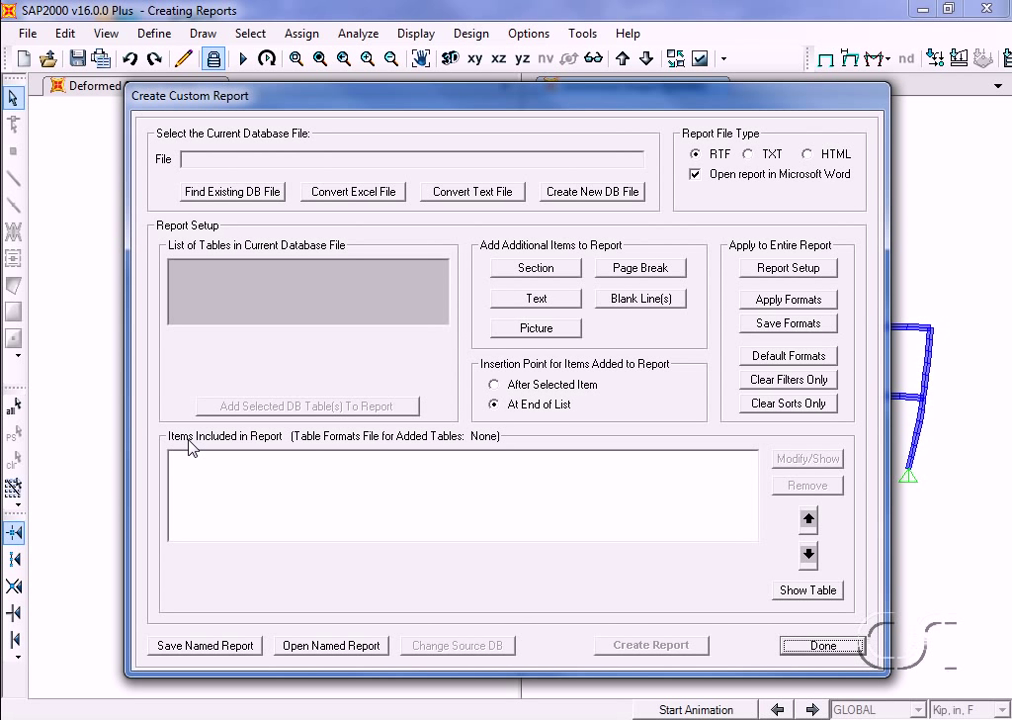
click(334, 647)
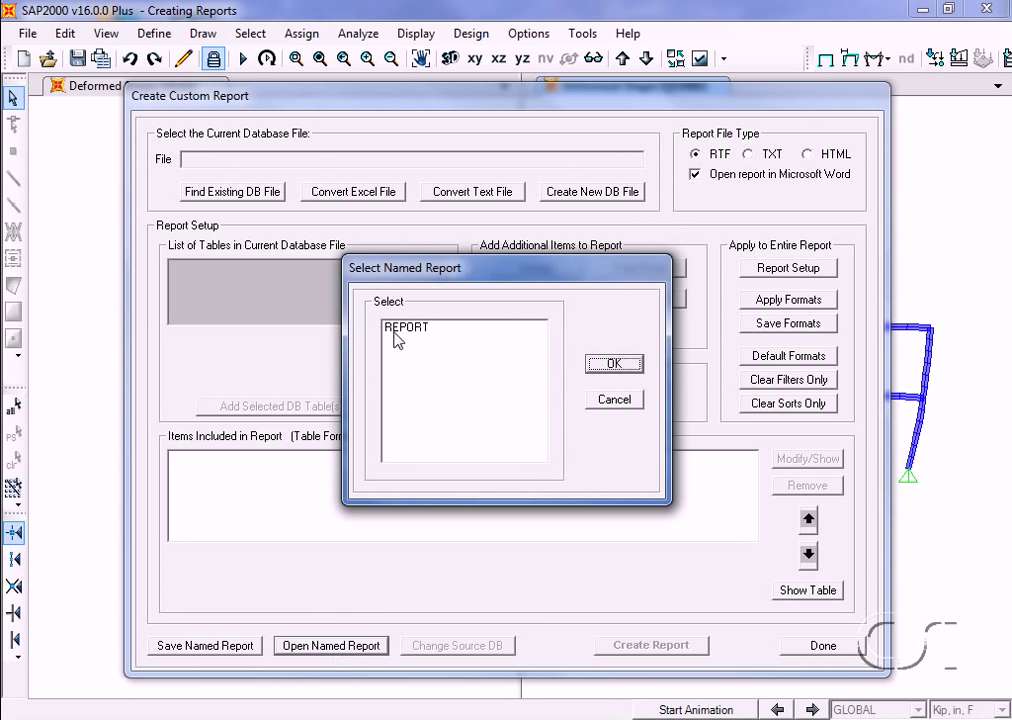
click(396, 328)
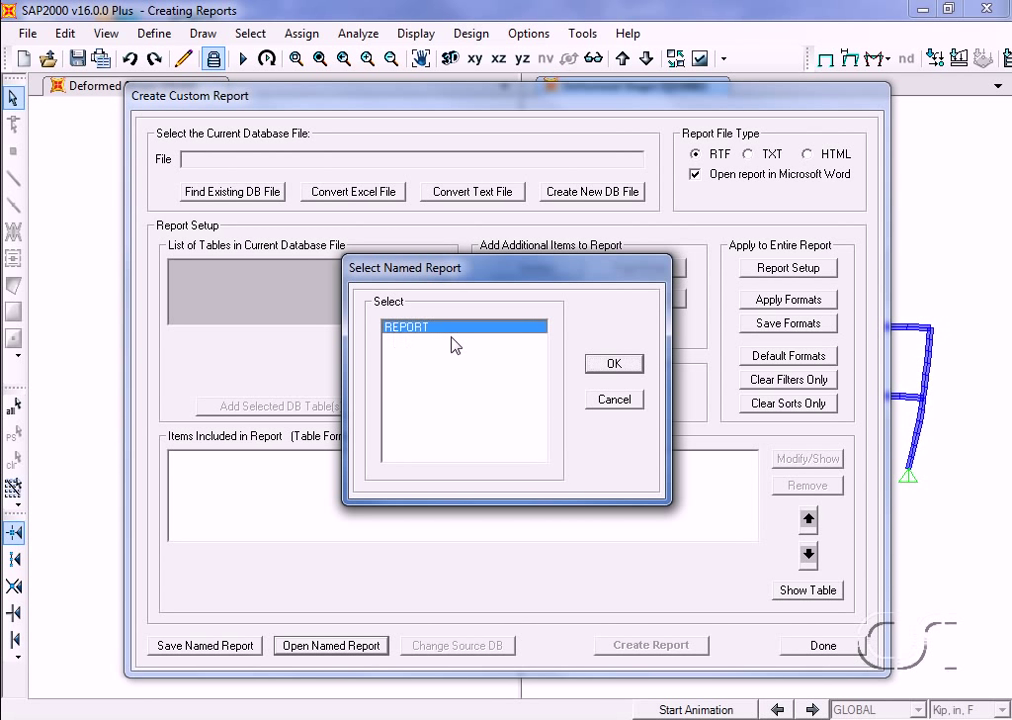
click(610, 364)
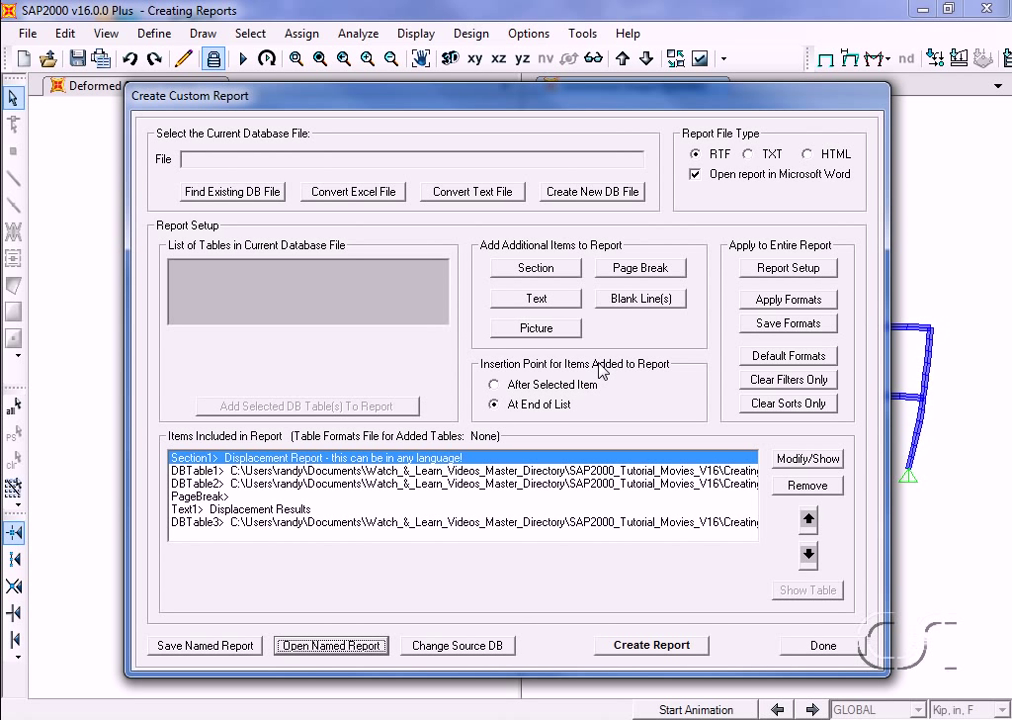
Step: Start a report picture inserted after the page break item, using the image file Deformed Shape.bmp
click(236, 498)
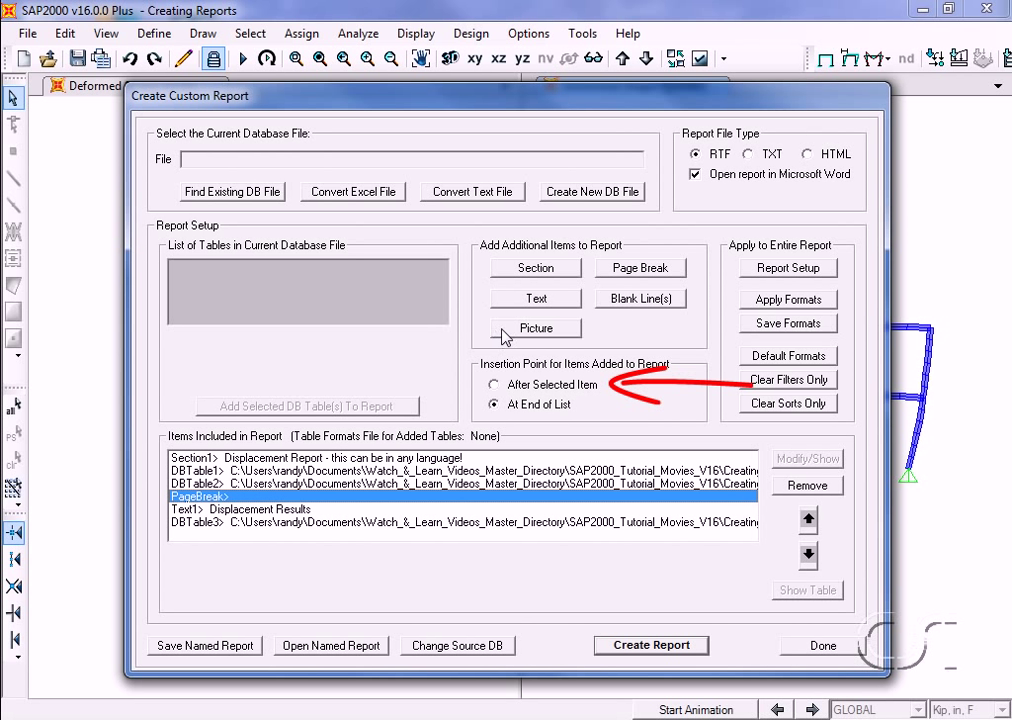
click(568, 386)
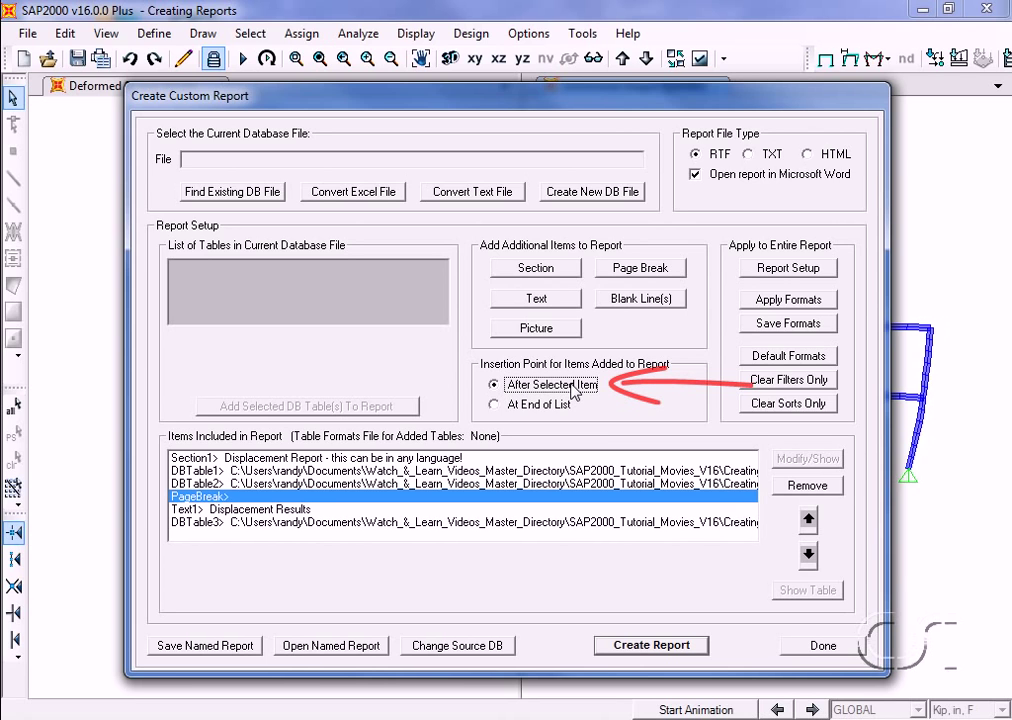
click(538, 330)
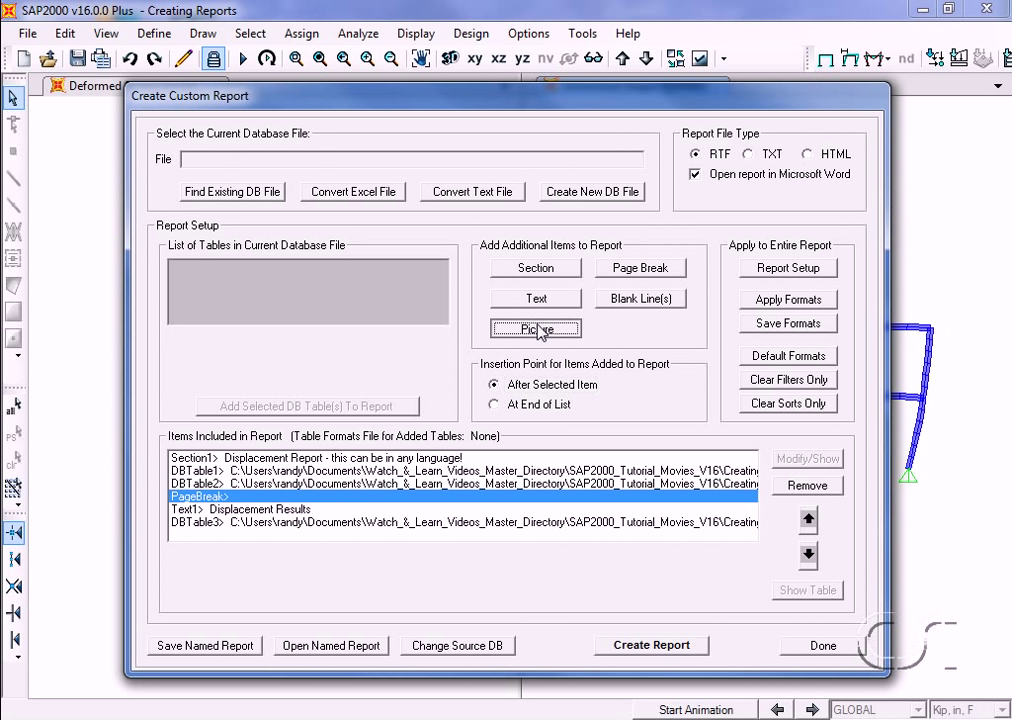
click(537, 329)
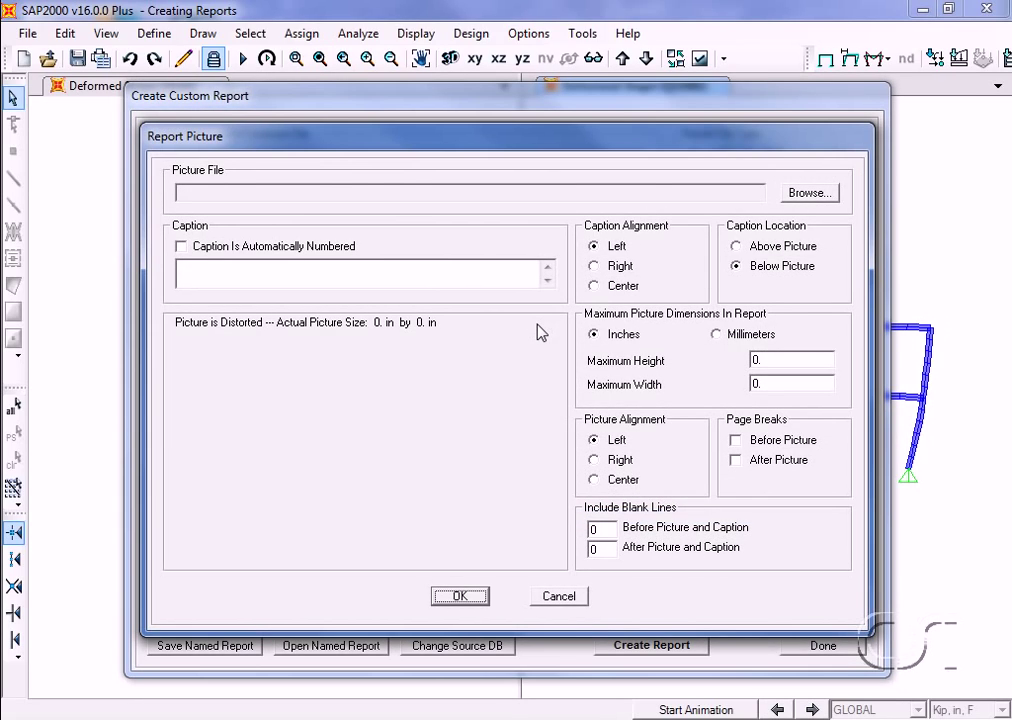
click(809, 194)
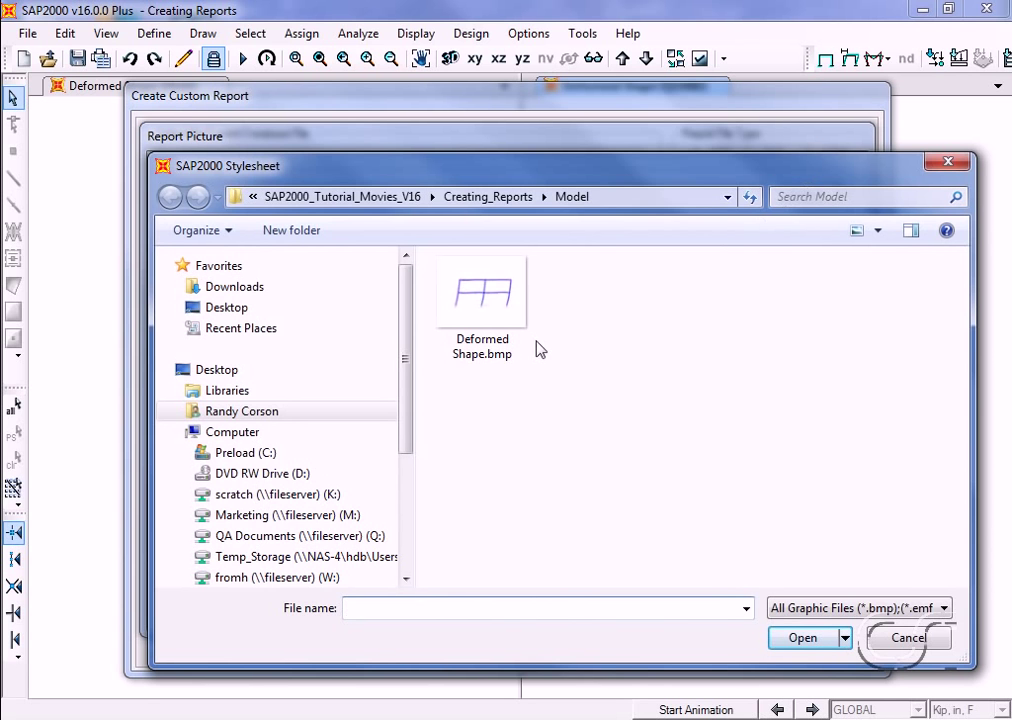
click(503, 352)
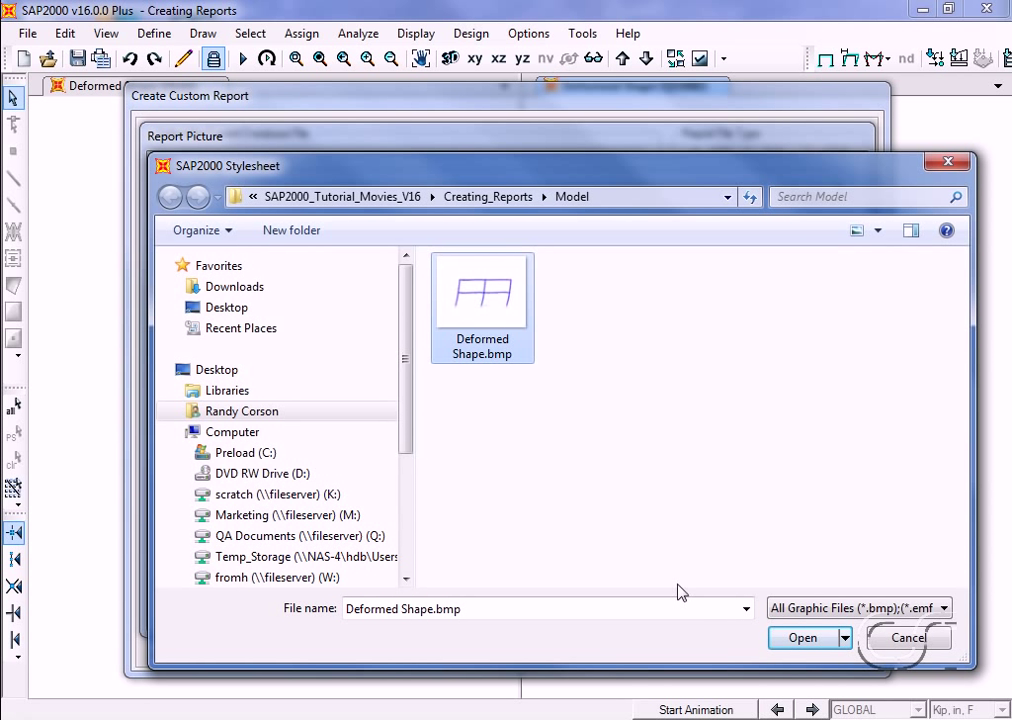
click(801, 640)
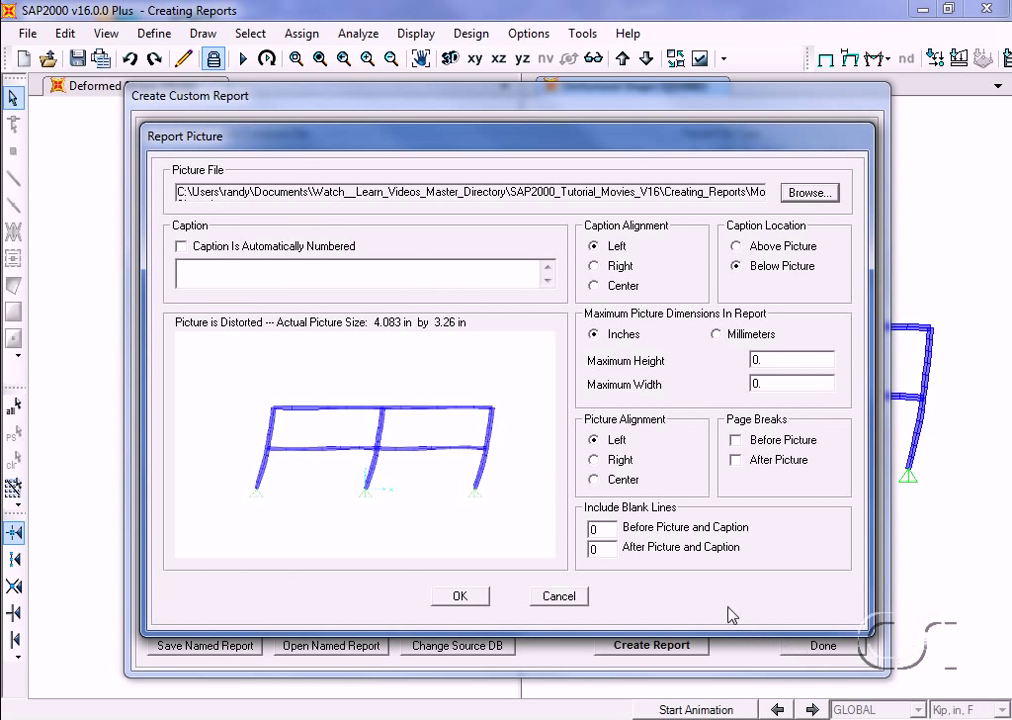
Step: Caption the picture Quake Deformed Shape, center both caption and picture, and add it to the report
click(387, 271)
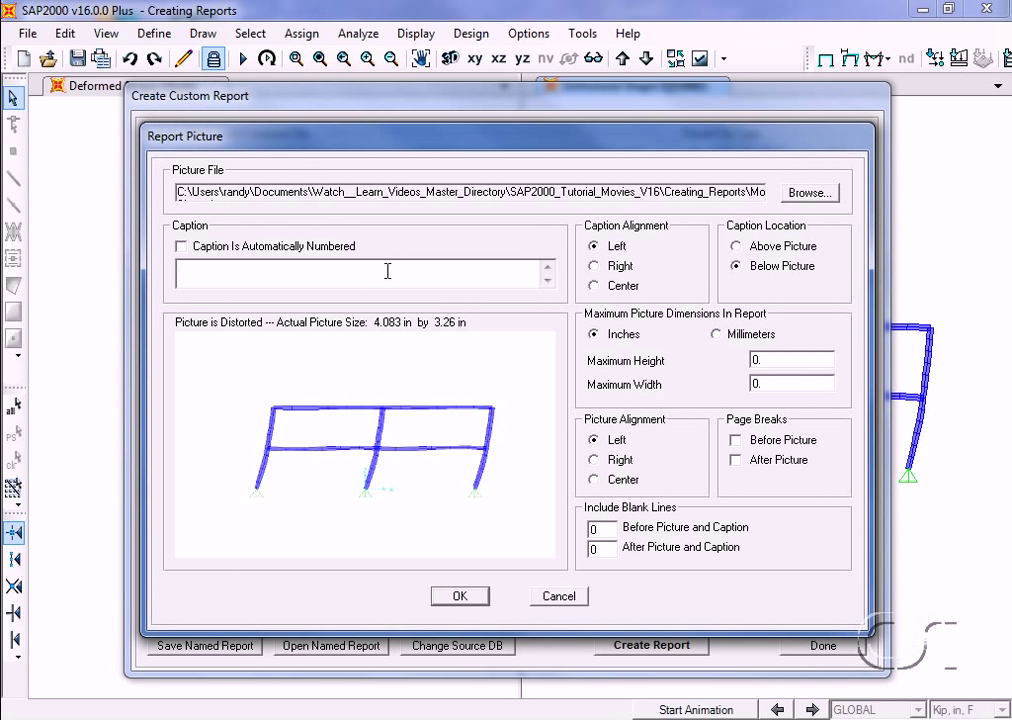
text(Quake Deformed Shape)
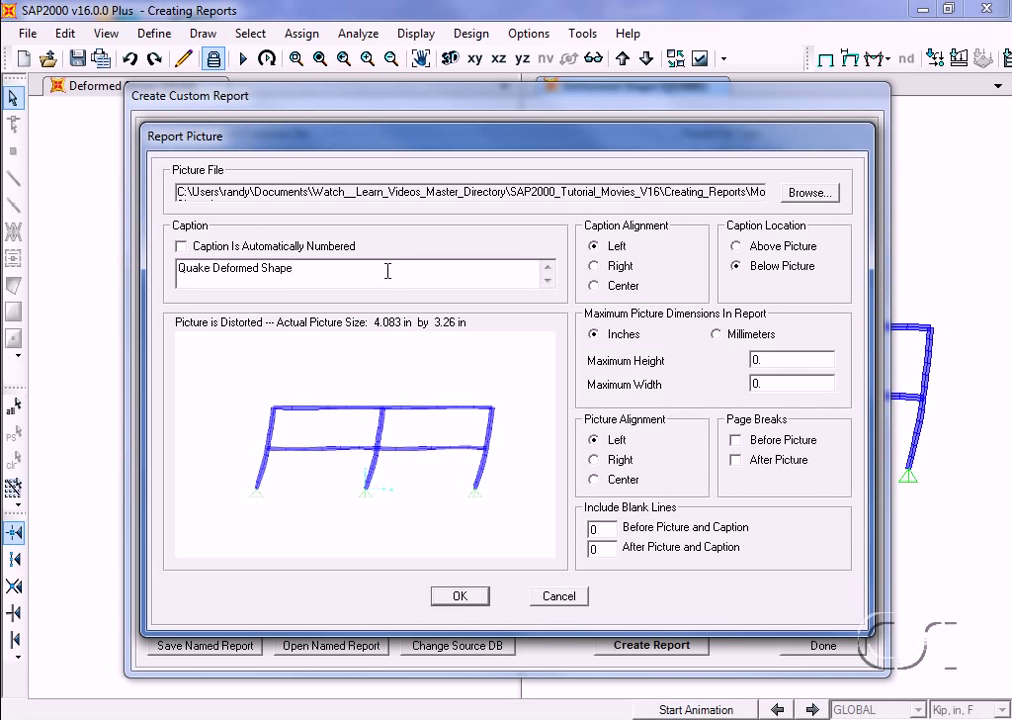
click(594, 286)
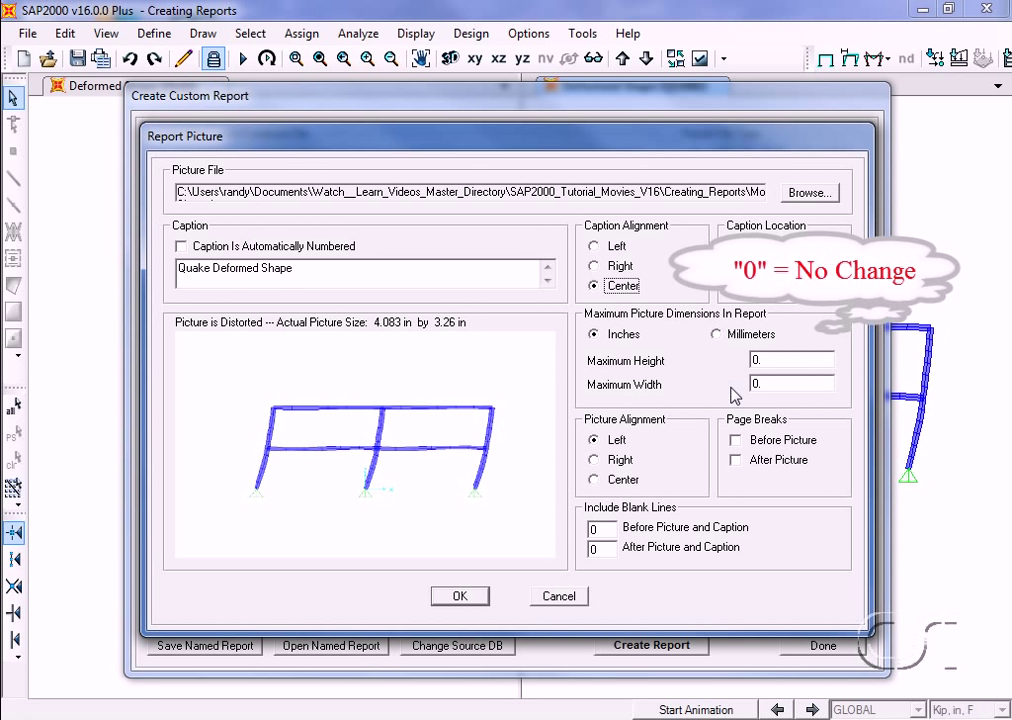
click(595, 481)
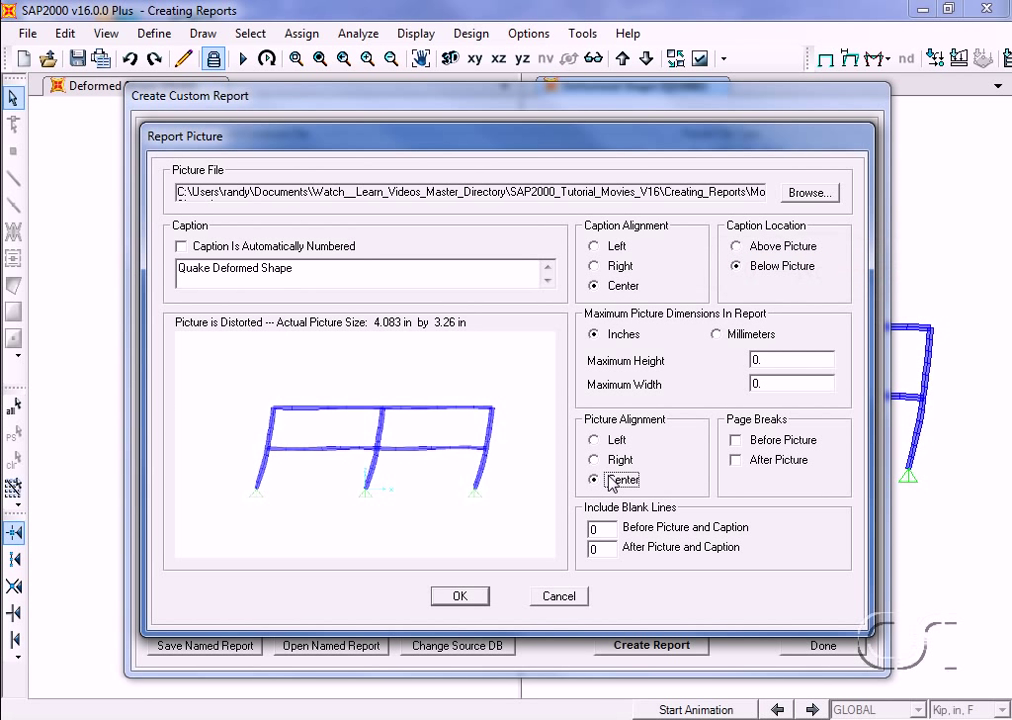
click(466, 596)
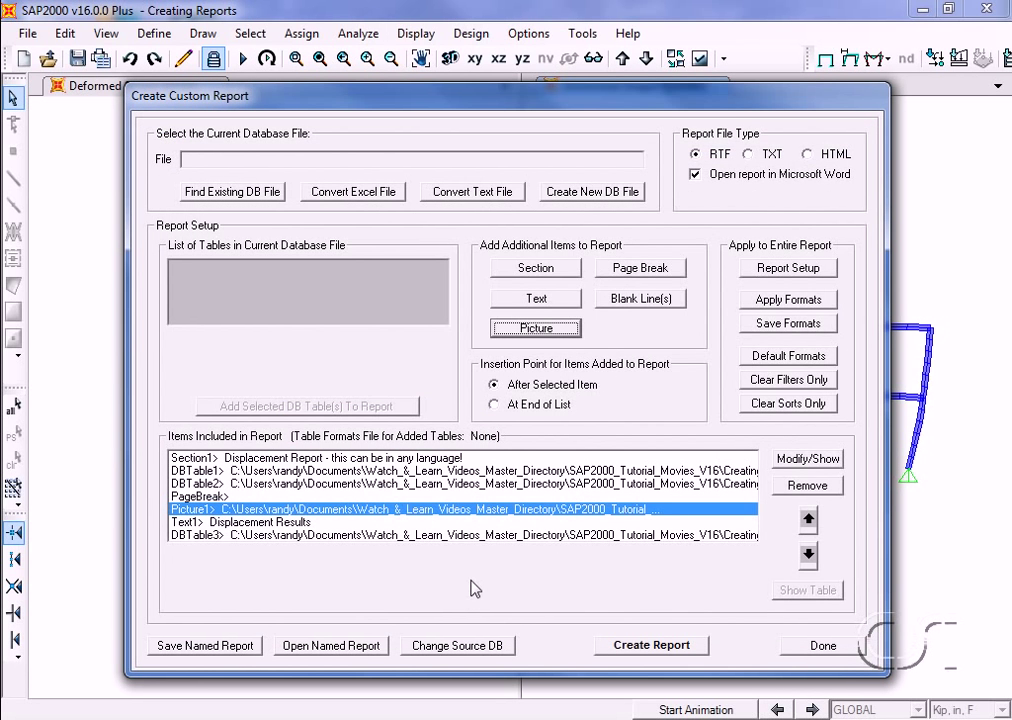
Step: Create the report again over the existing Advanced Report.rtf and view the inserted picture in Microsoft Word
click(656, 647)
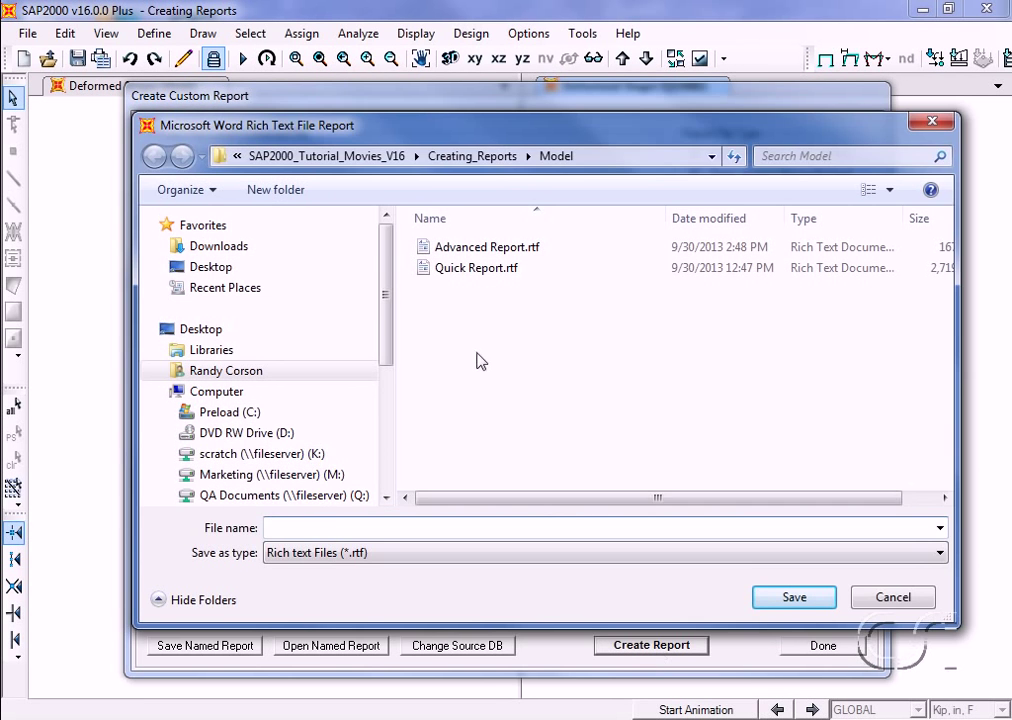
click(533, 255)
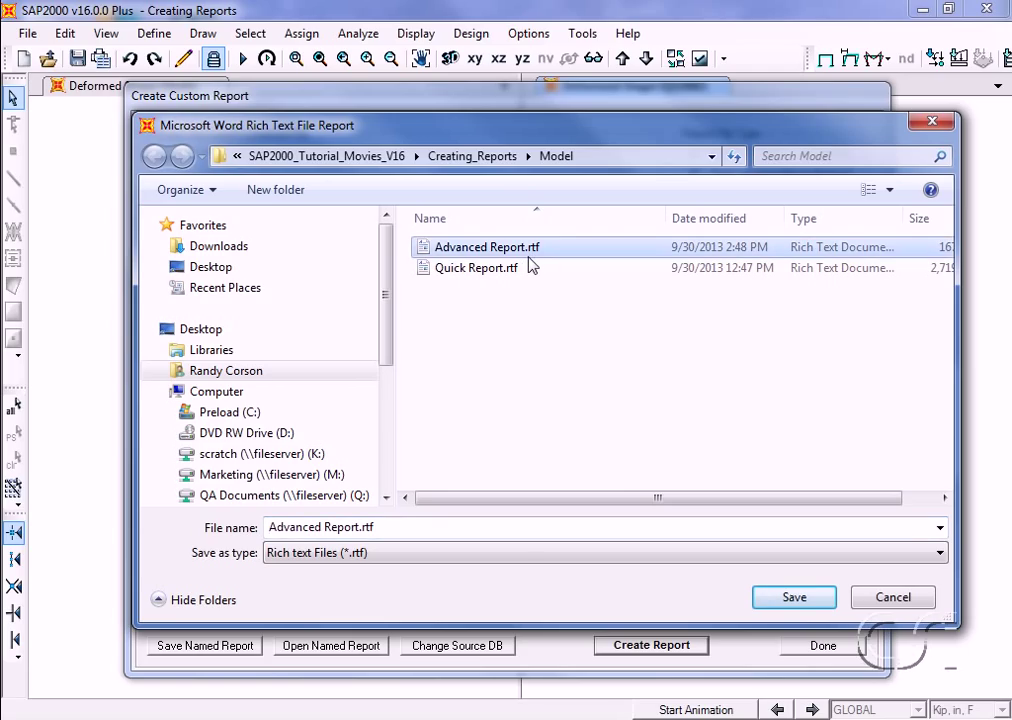
click(777, 603)
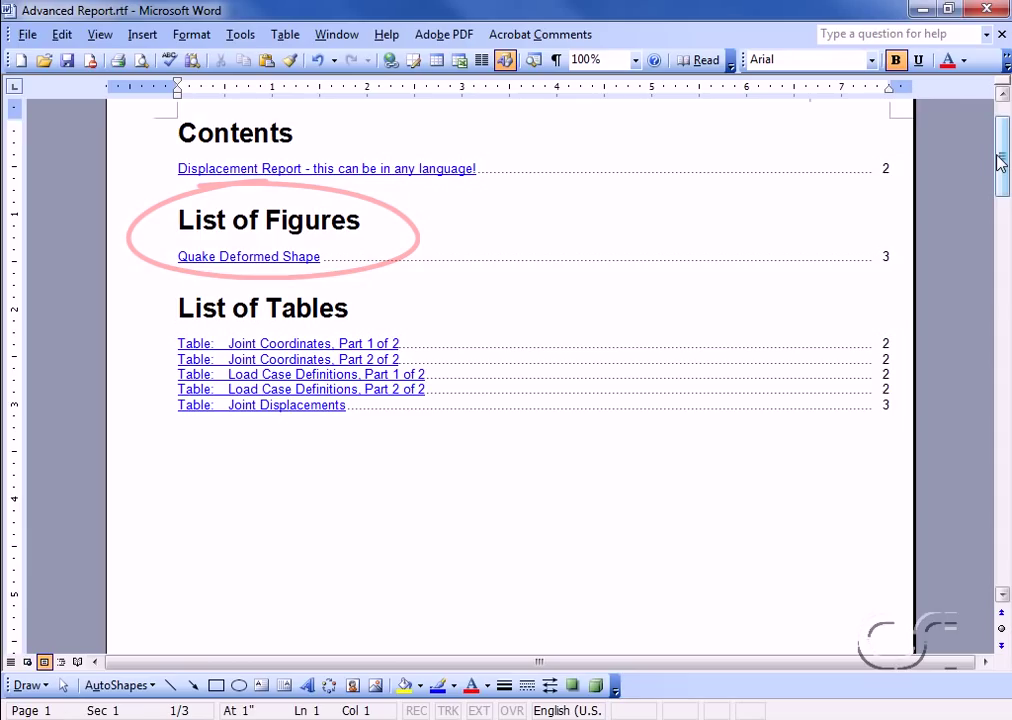
drag(1000, 163, 1003, 461)
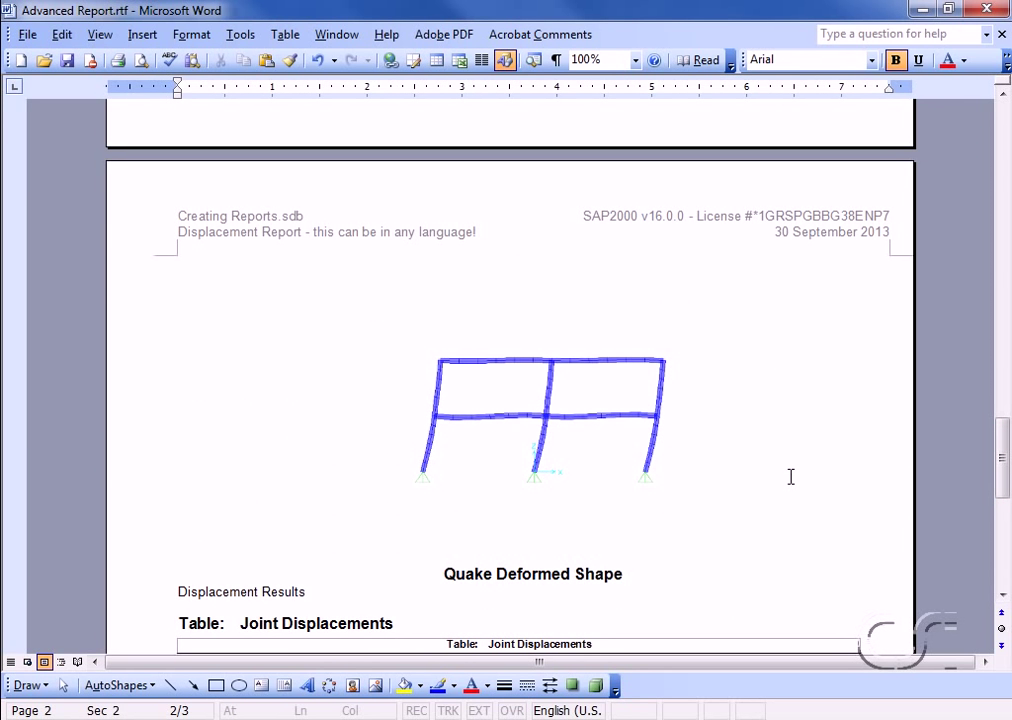